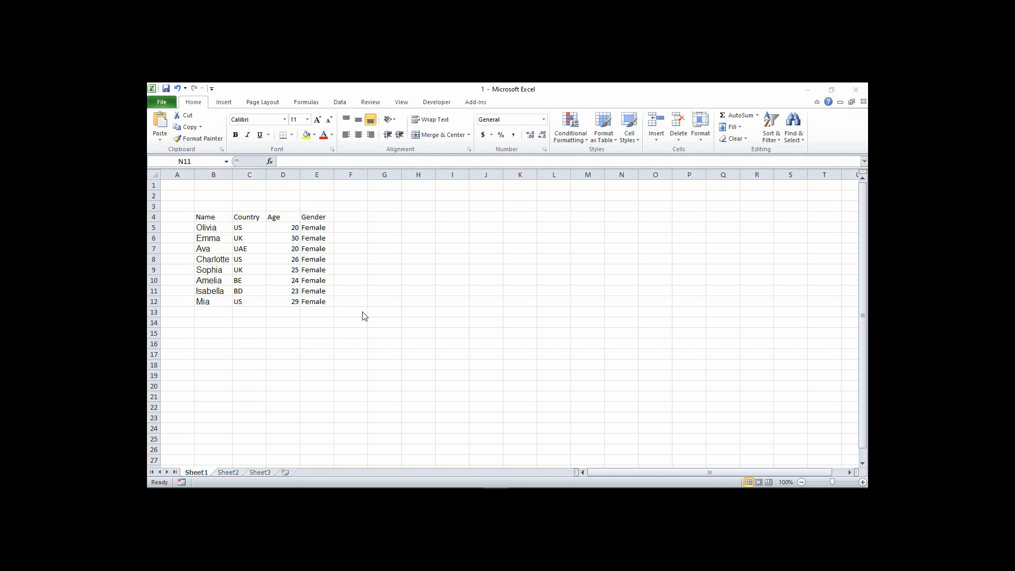
# Select the whole data table B4:E12 starting from a cell inside it, and clear the selection
pyautogui.click(228, 237)
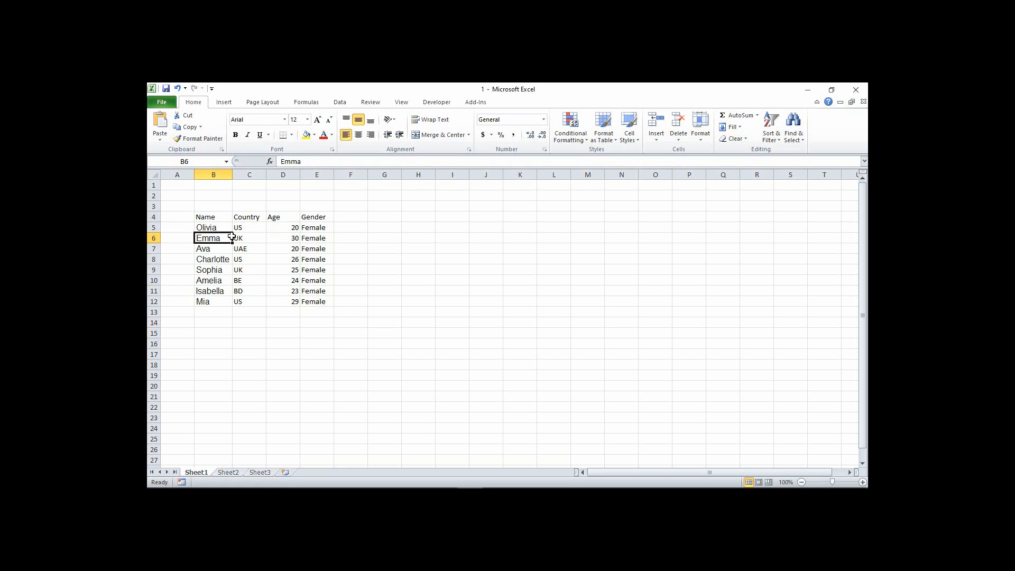
pyautogui.hotkey('ctrl', 'a')
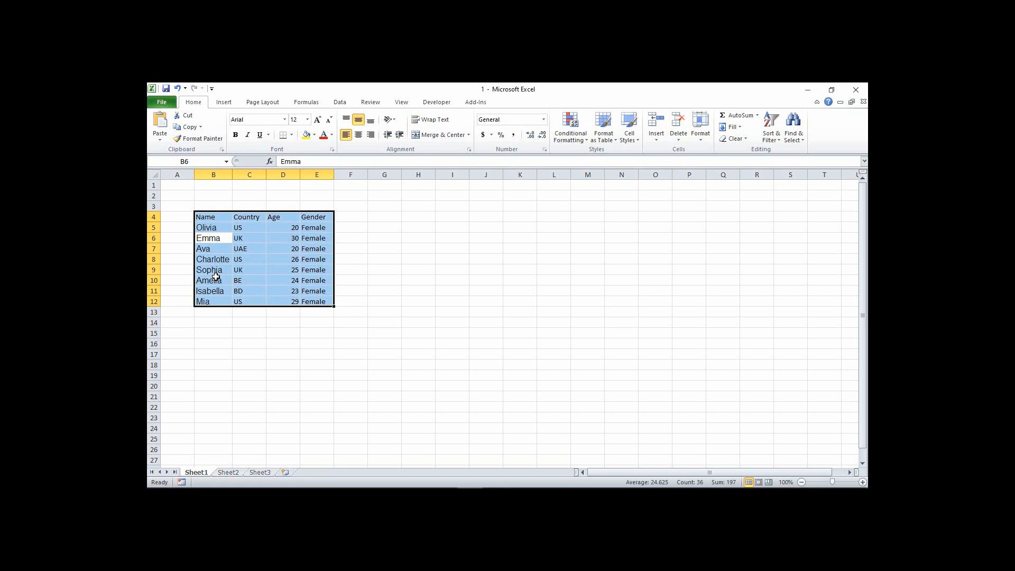
pyautogui.click(267, 259)
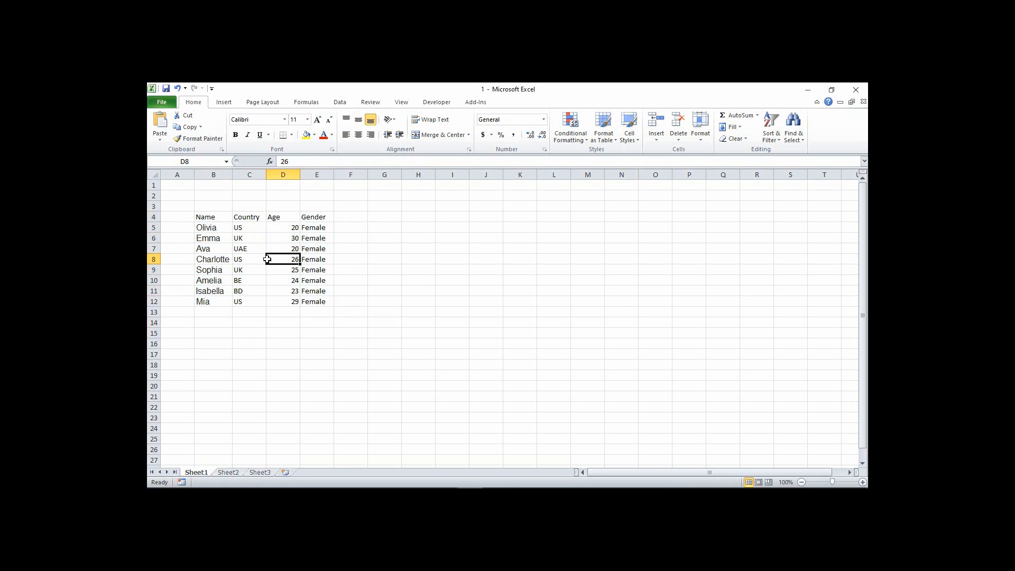
# Select the entire worksheet from an empty cell outside the table, clear it, and select all cells again
pyautogui.click(180, 191)
pyautogui.hotkey('ctrl', 'a')
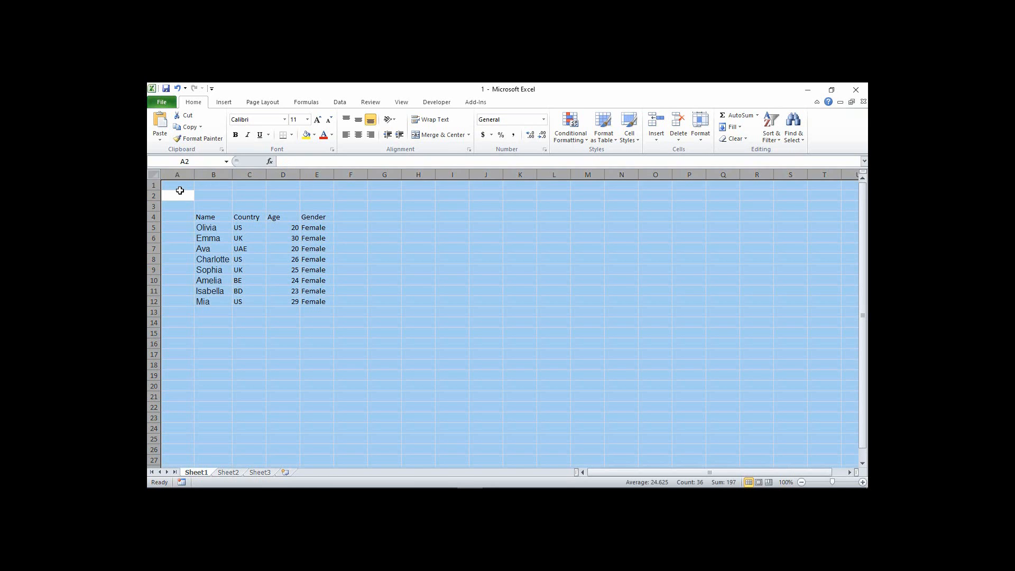
pyautogui.click(180, 191)
pyautogui.click(154, 174)
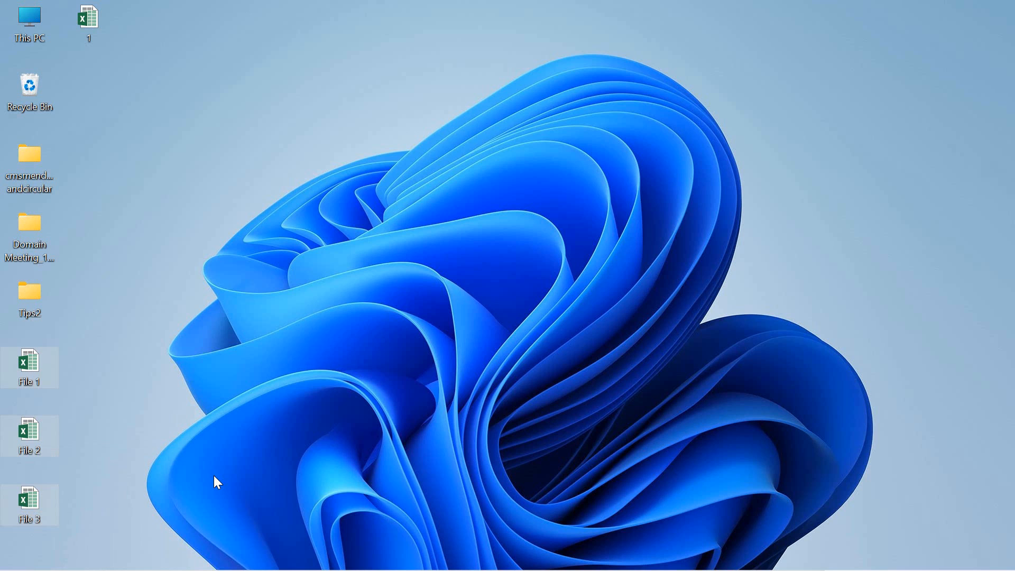
# Open the three selected desktop workbooks File 1, File 2 and File 3 together
pyautogui.press('Return')
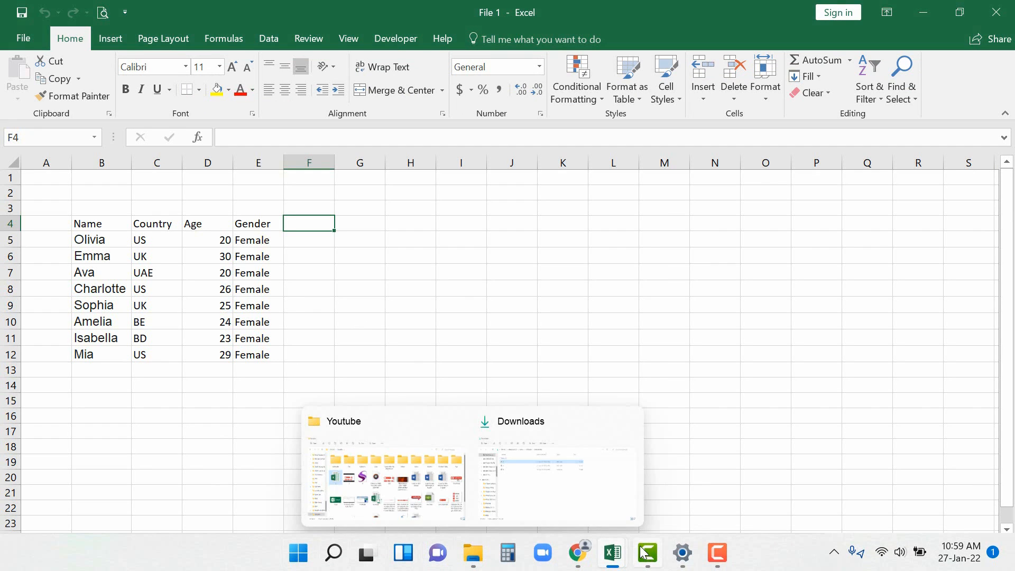
pyautogui.moveTo(610, 555)
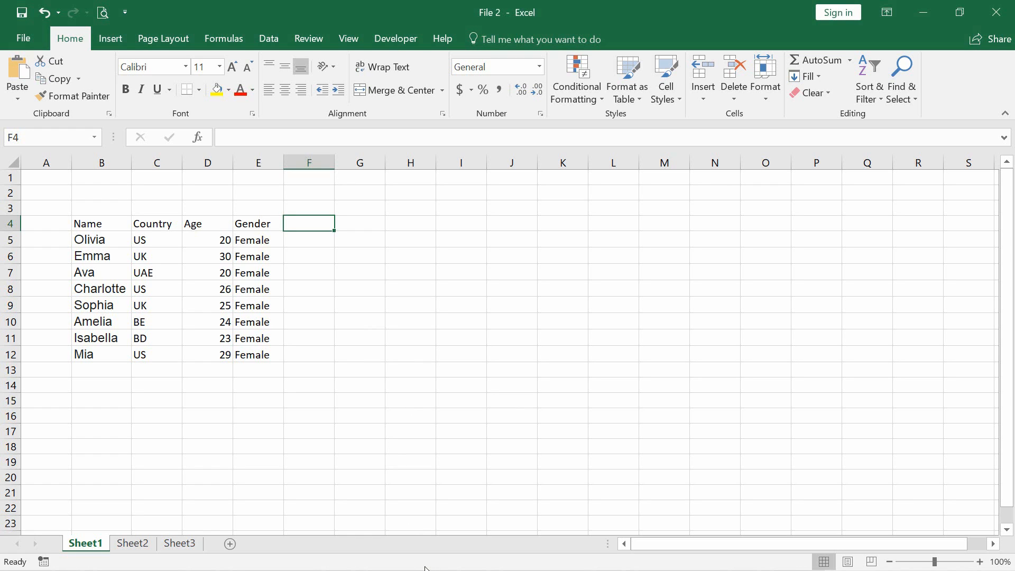
# Switch from File 2 to the File 1 workbook window and on to File 3
pyautogui.moveTo(615, 555)
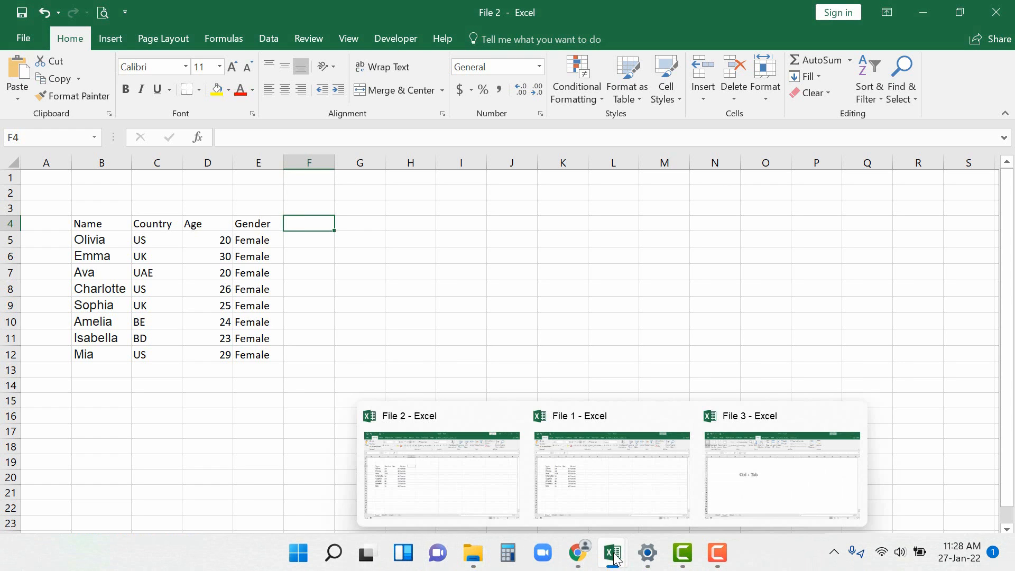
pyautogui.click(635, 466)
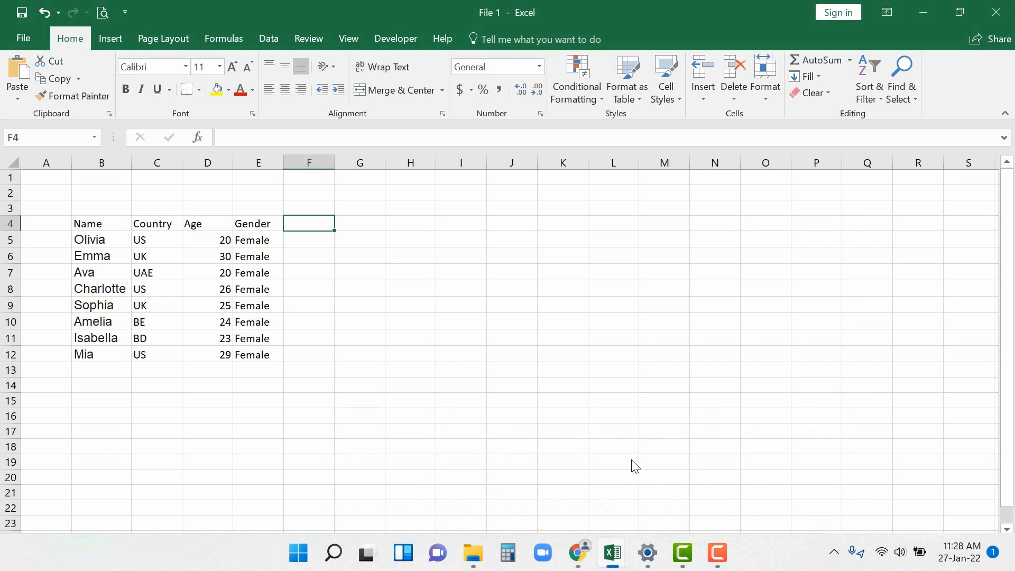
pyautogui.moveTo(622, 559)
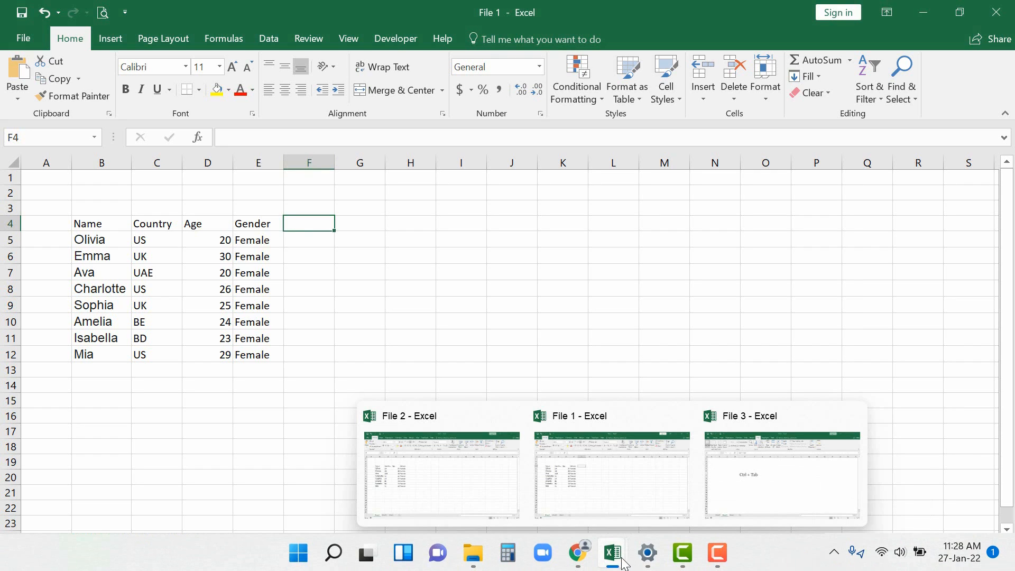
pyautogui.click(718, 486)
pyautogui.click(311, 353)
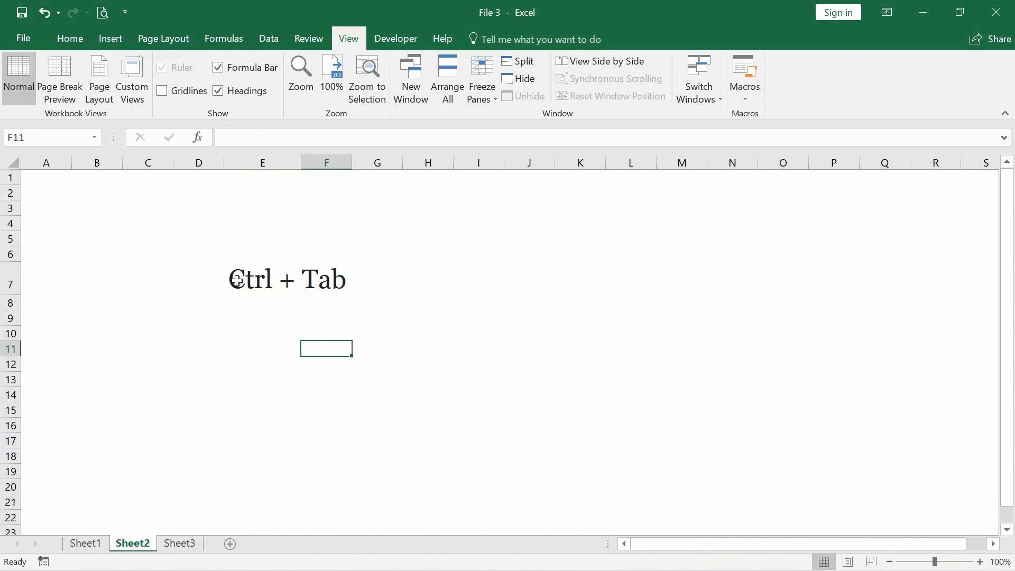
# Cycle repeatedly through the open workbooks File 1, File 2 and File 3, starting from File 3
pyautogui.moveTo(235, 277); pyautogui.dragTo(358, 300)
pyautogui.click(338, 347)
pyautogui.hotkey('ctrl', 'Tab')
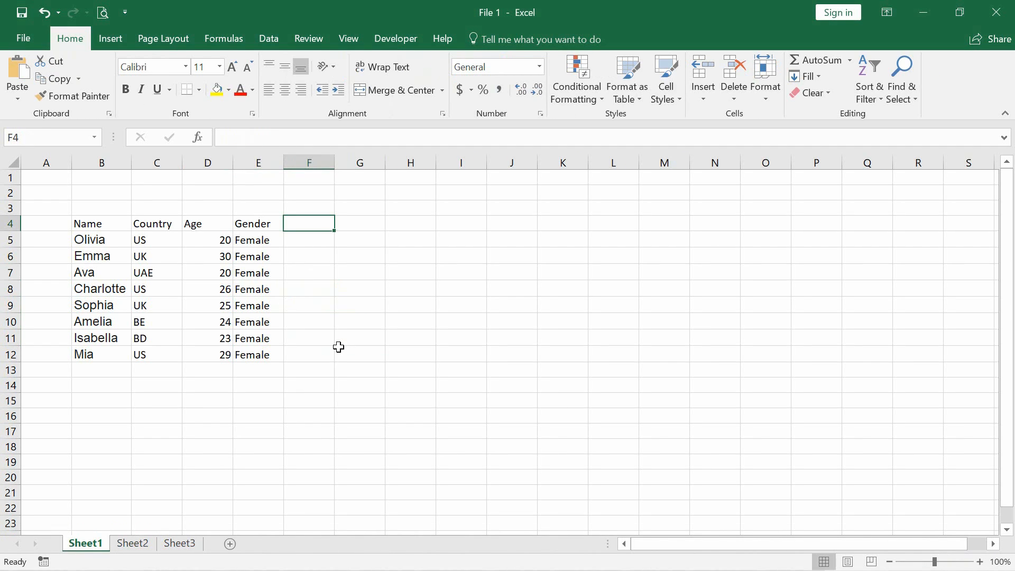
pyautogui.hotkey('ctrl', 'Tab')
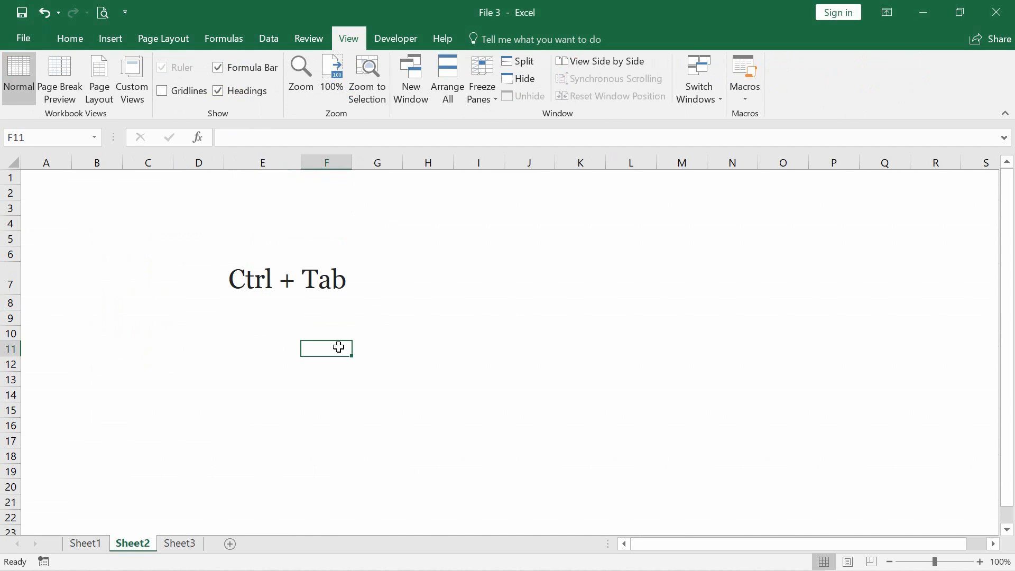
pyautogui.hotkey('ctrl', 'Tab')
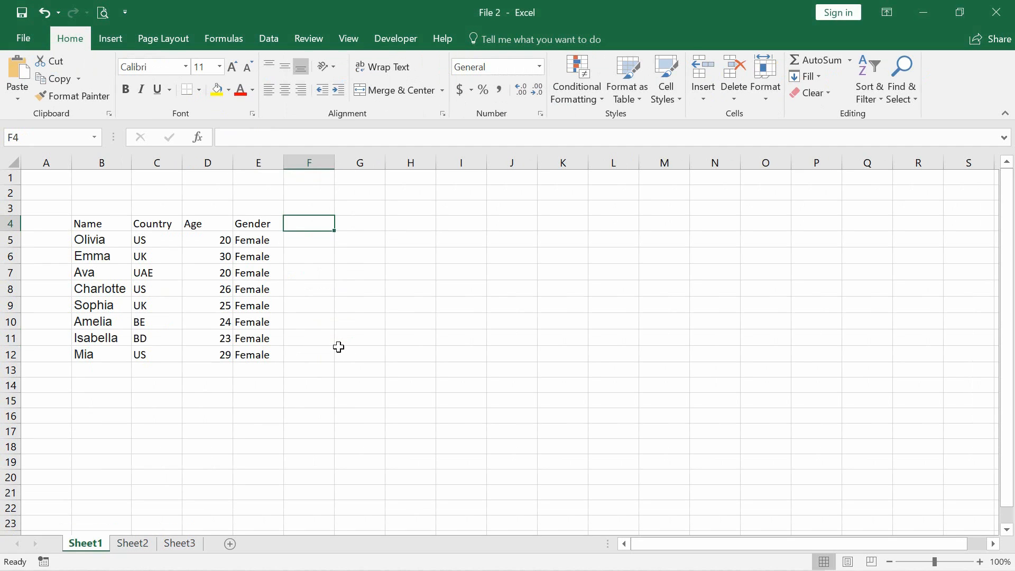
pyautogui.hotkey('ctrl', 'Tab')
pyautogui.hotkey('ctrl', 'Tab')
pyautogui.hotkey('ctrl', 'Tab')
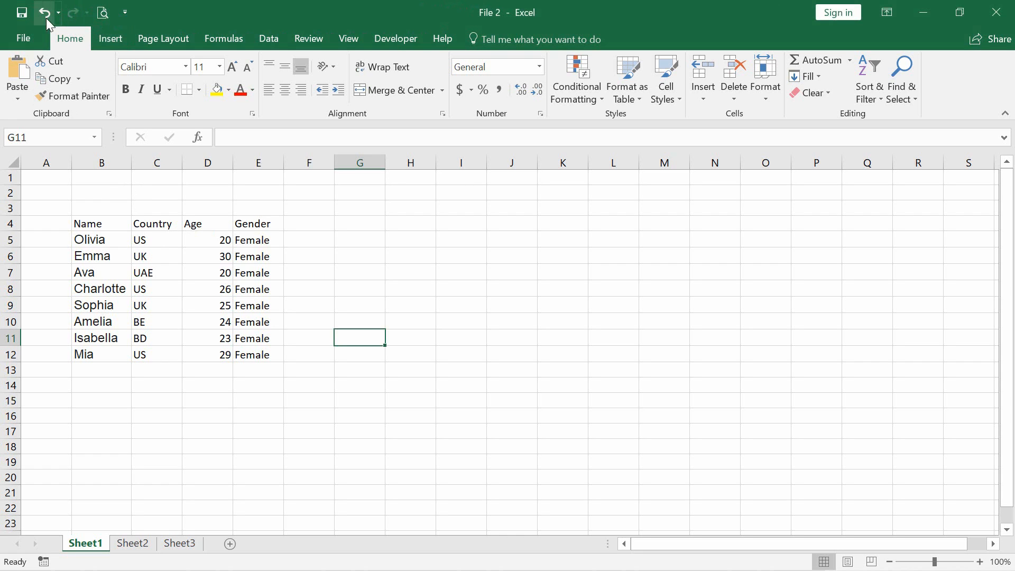
# Add the Copy and Cut commands to the Quick Access Toolbar for all documents
pyautogui.click(127, 12)
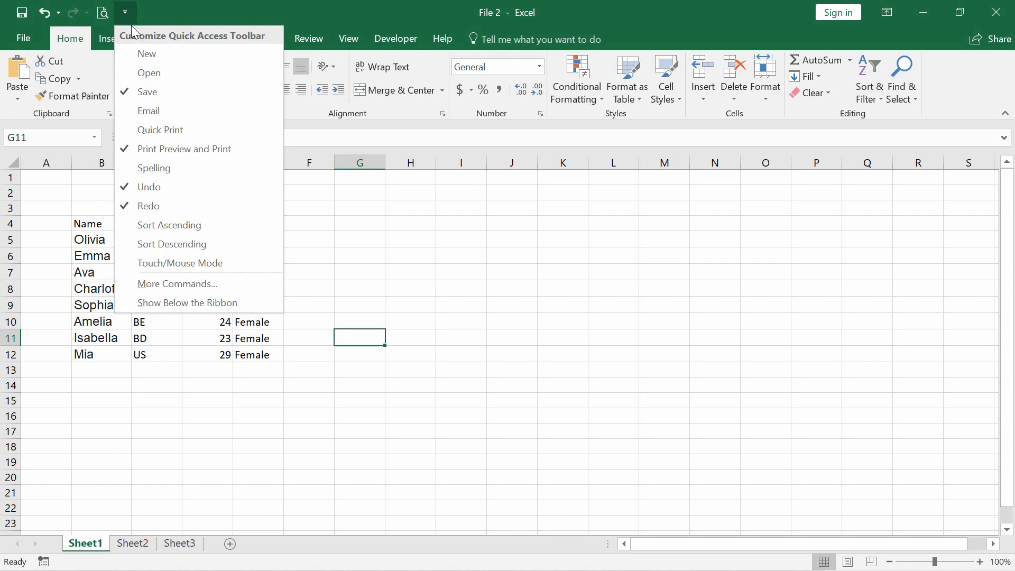
pyautogui.click(176, 279)
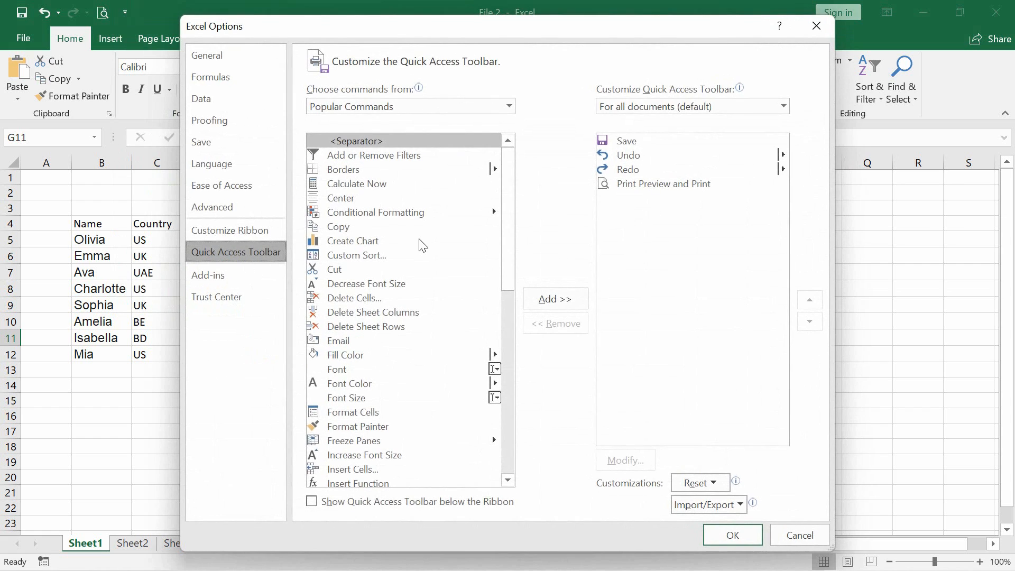
pyautogui.click(339, 227)
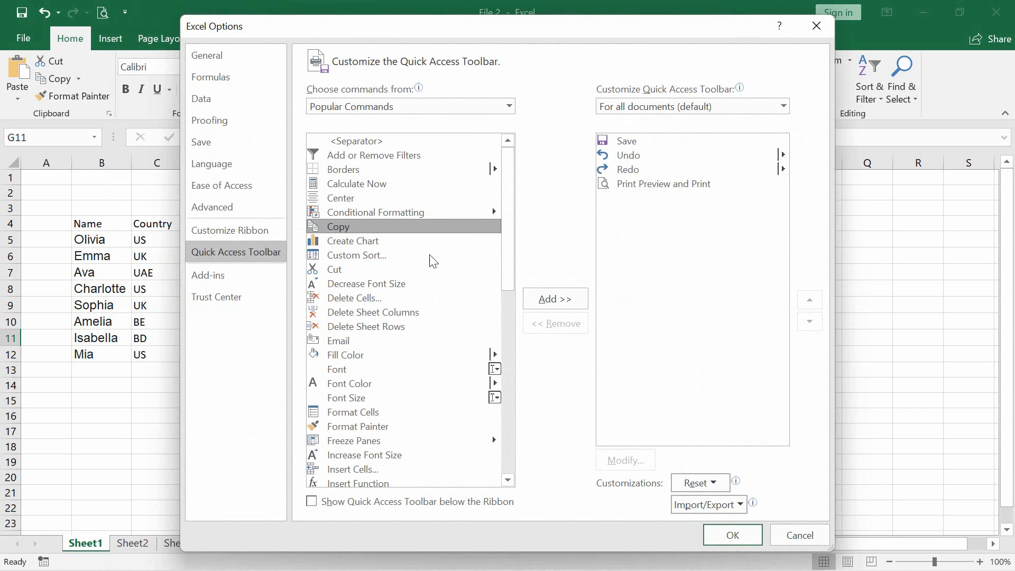
pyautogui.click(558, 300)
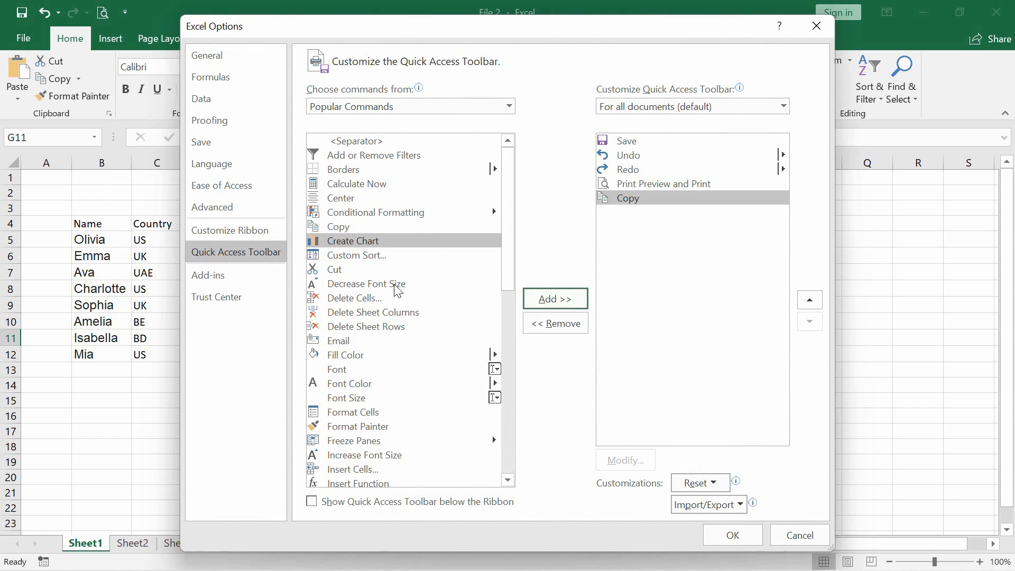
pyautogui.click(337, 270)
pyautogui.click(539, 296)
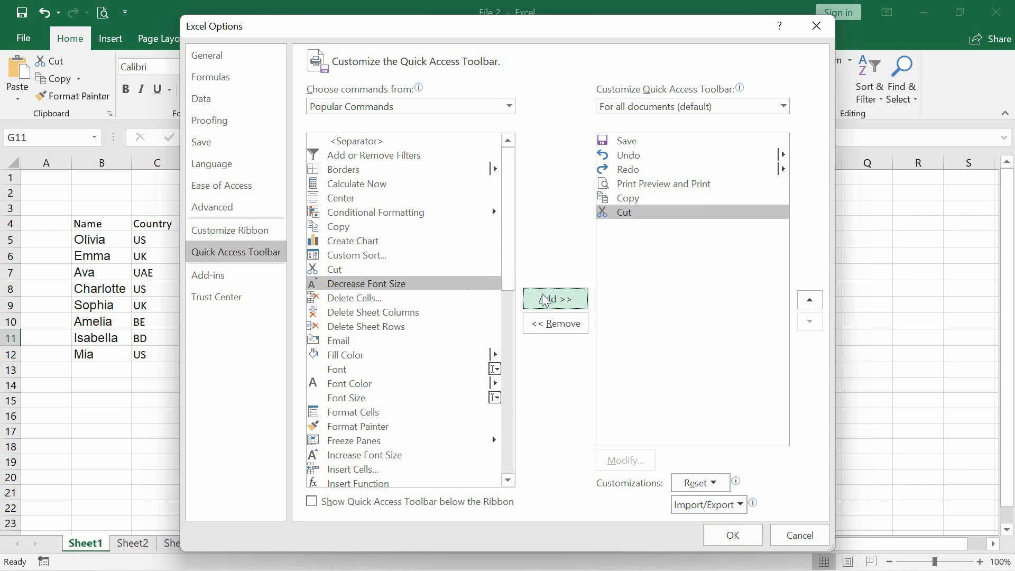
pyautogui.click(733, 535)
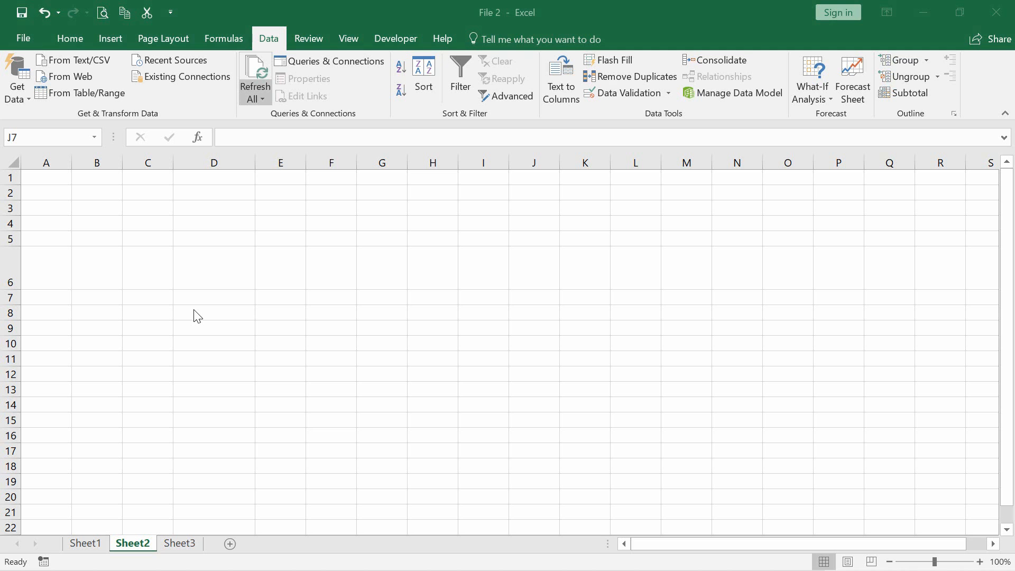
# Apply a diagonal border running from the lower-left to the upper-right corner of cell D6 on Sheet2
pyautogui.click(207, 280)
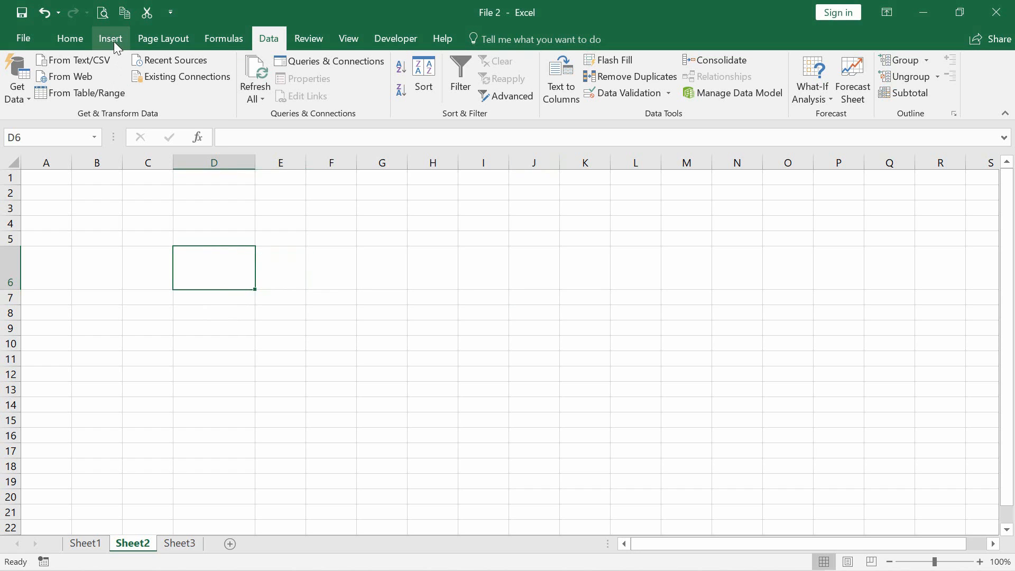
pyautogui.click(84, 40)
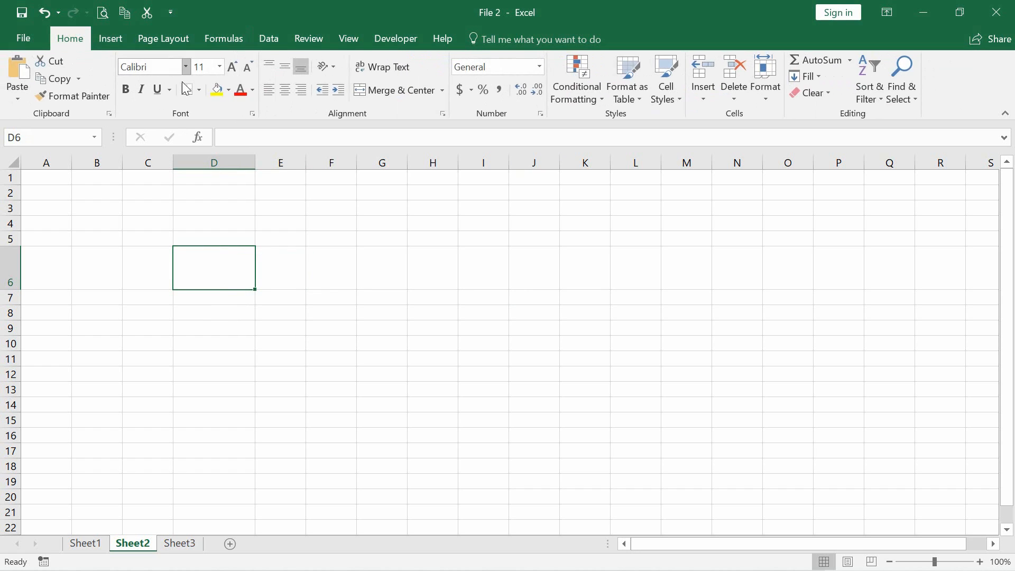
pyautogui.click(197, 86)
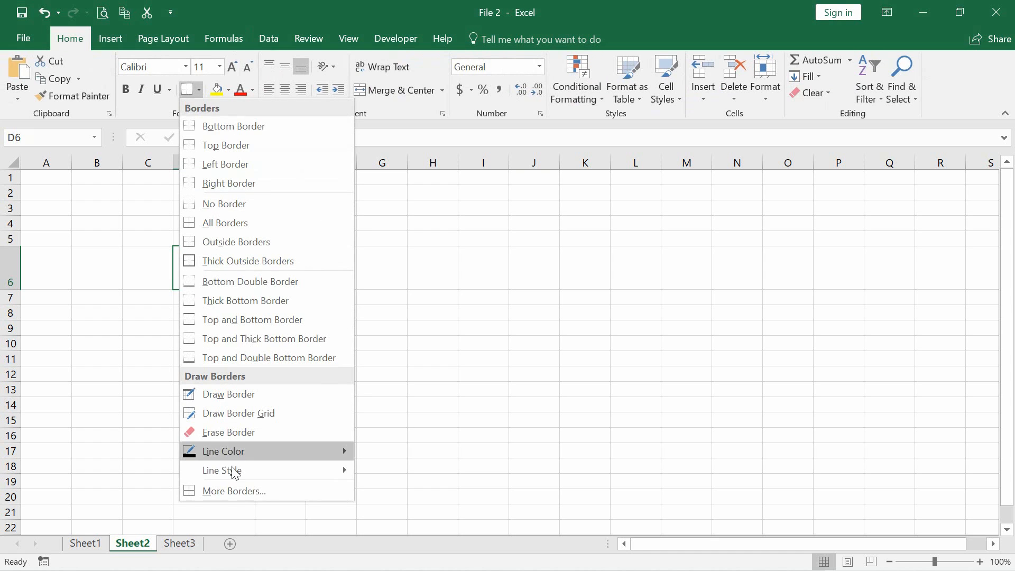
pyautogui.click(236, 489)
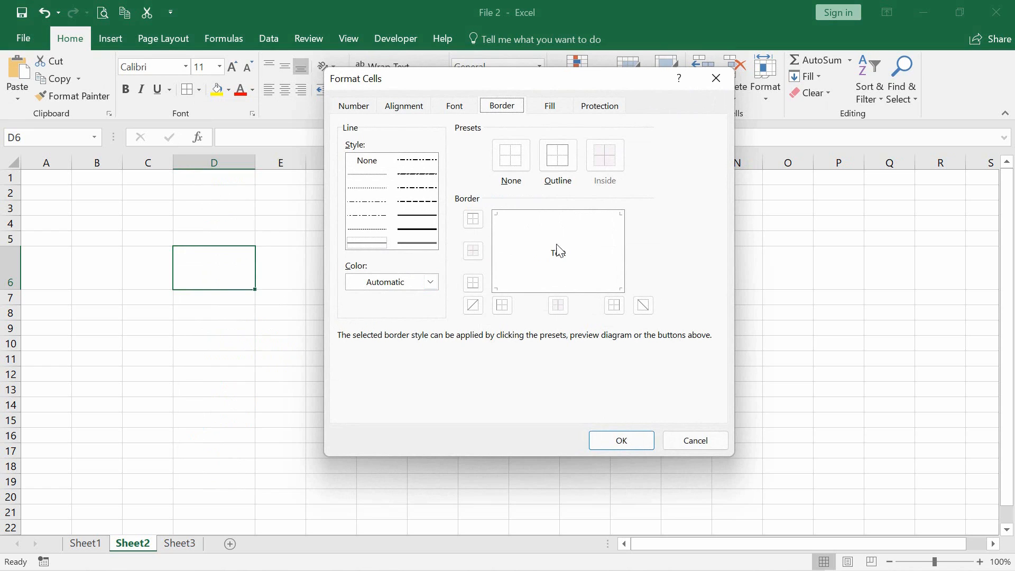
pyautogui.click(575, 256)
pyautogui.click(575, 256)
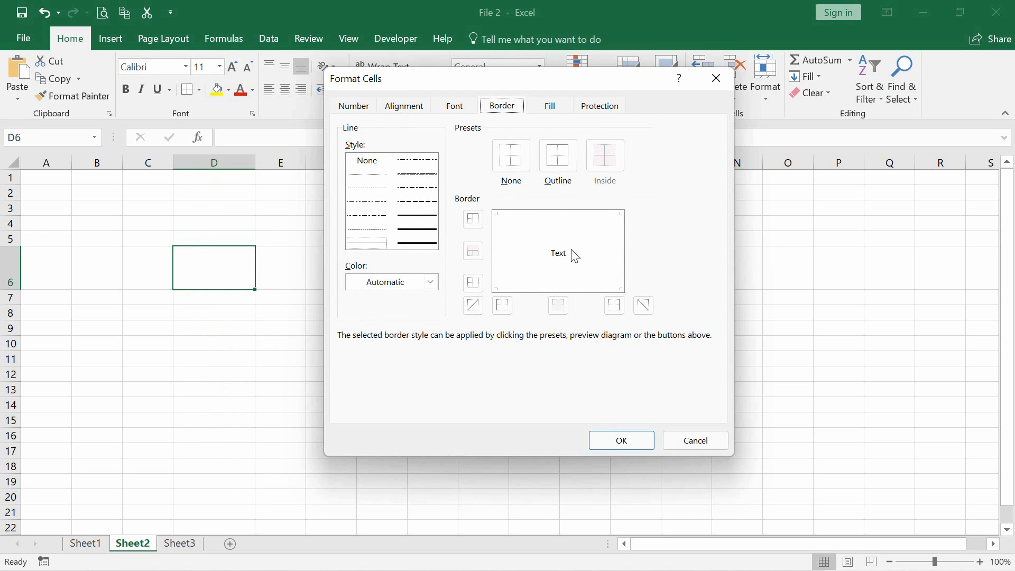
pyautogui.click(521, 240)
pyautogui.click(518, 234)
pyautogui.click(588, 239)
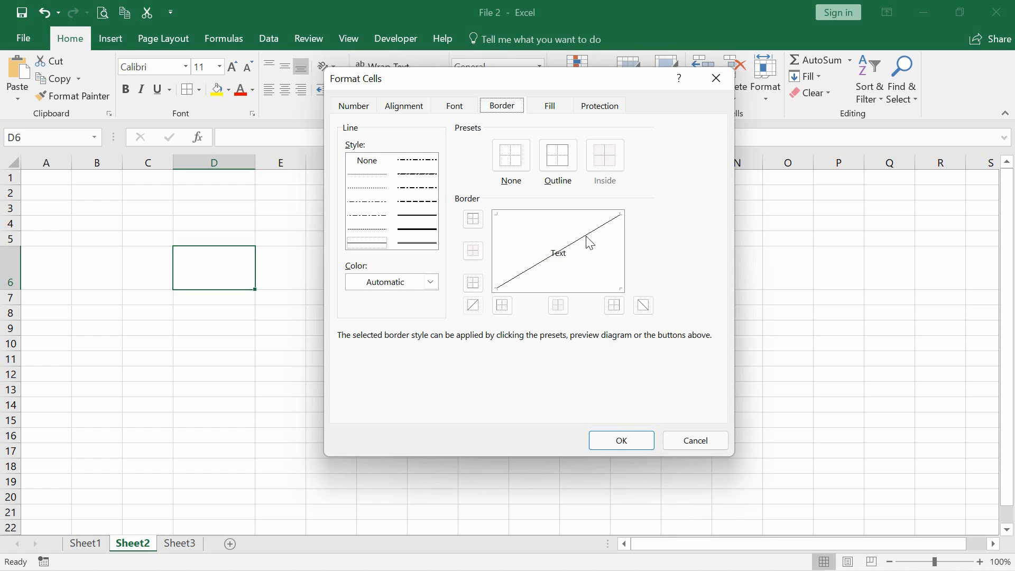
pyautogui.click(616, 440)
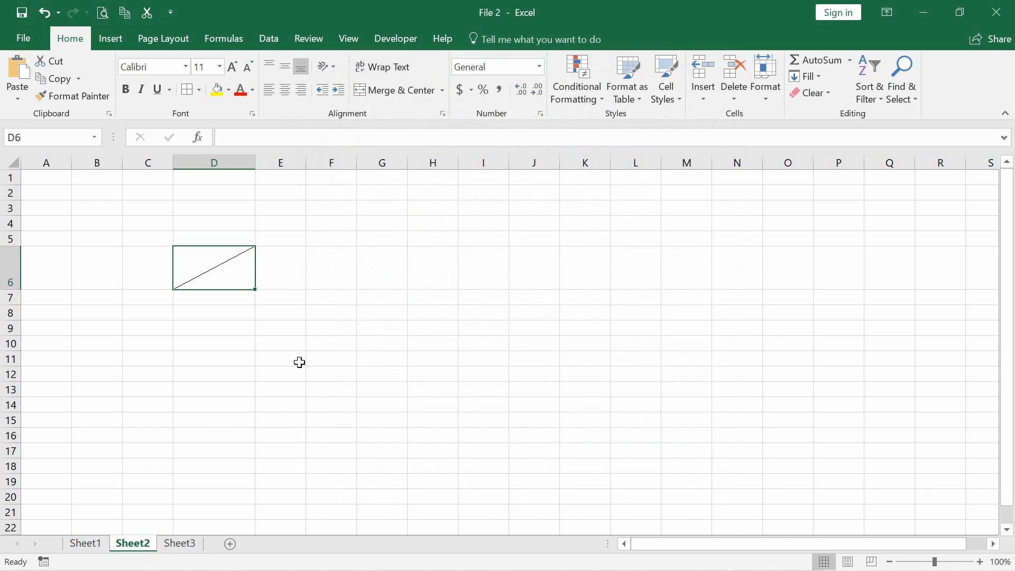
pyautogui.click(278, 342)
pyautogui.click(198, 270)
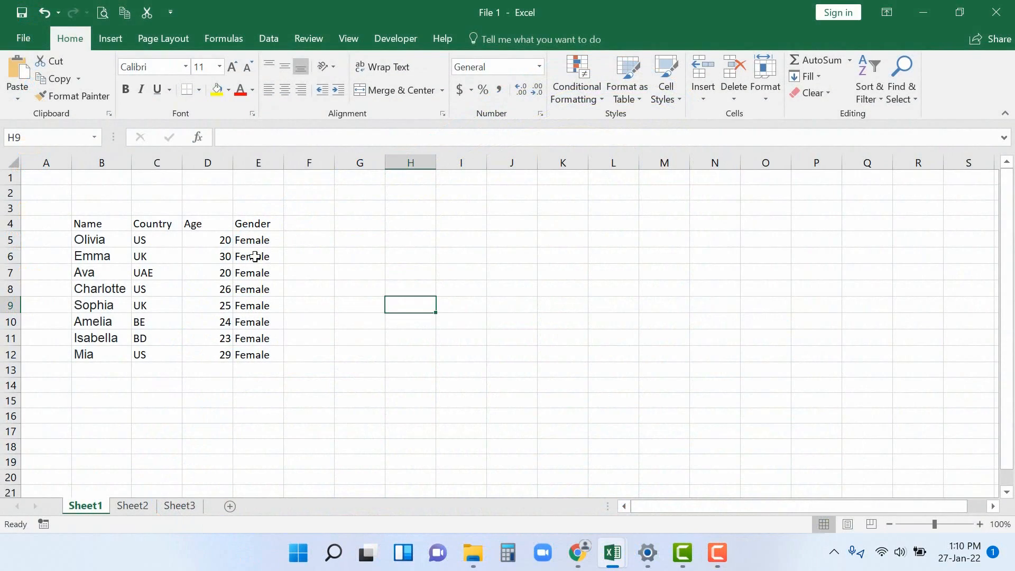
# Move the Gender column E4:E12 to column F and place copies of it in columns G and H
pyautogui.moveTo(256, 226); pyautogui.dragTo(266, 355)
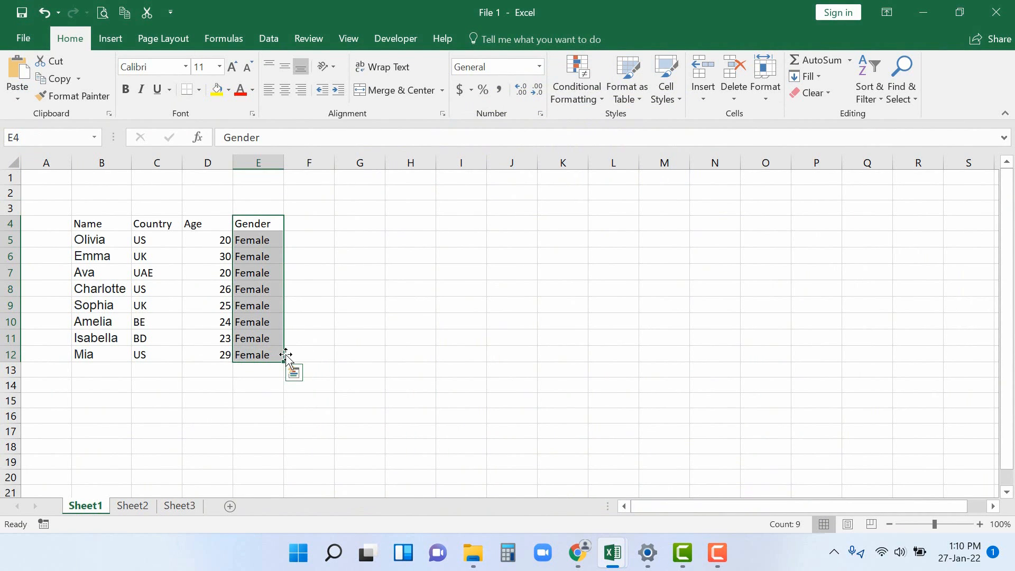
pyautogui.moveTo(285, 354); pyautogui.dragTo(321, 353)
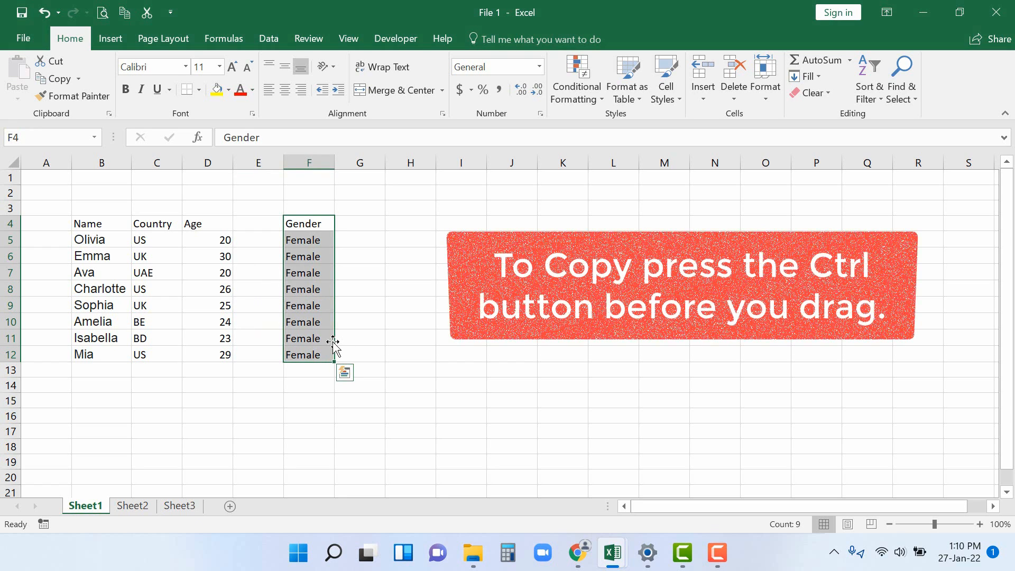
pyautogui.moveTo(333, 343); pyautogui.dragTo(433, 346)
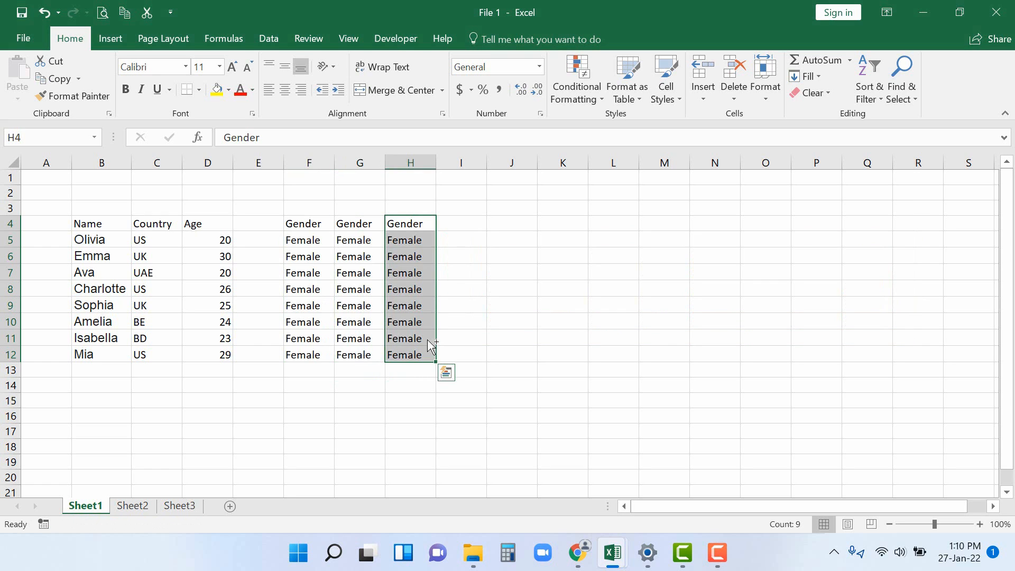
pyautogui.click(474, 332)
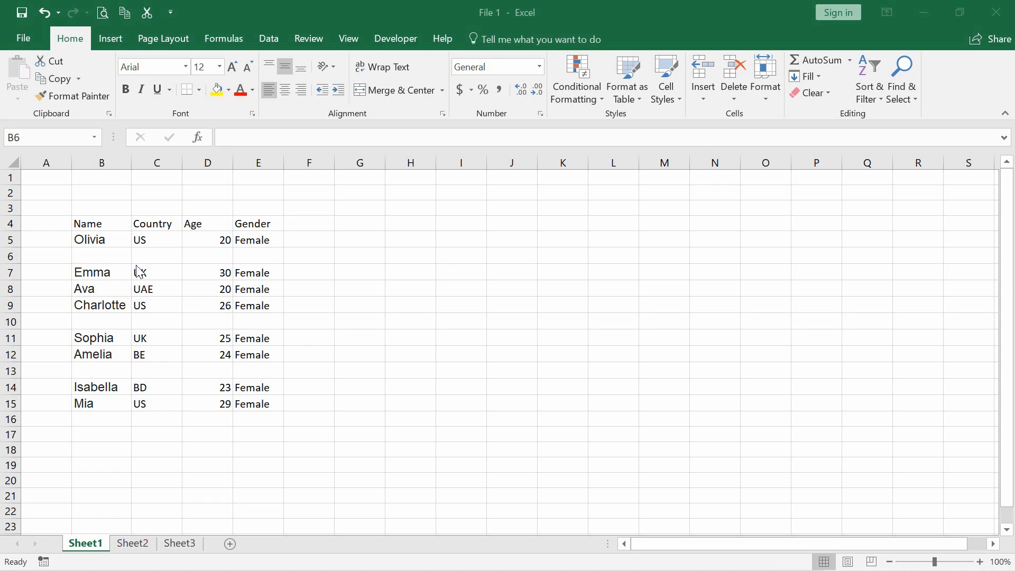
# Add filters to the headers of the table range B4:E15, including its blank rows
pyautogui.click(99, 256)
pyautogui.moveTo(95, 318); pyautogui.dragTo(96, 371)
pyautogui.click(96, 371)
pyautogui.moveTo(96, 224); pyautogui.dragTo(256, 403)
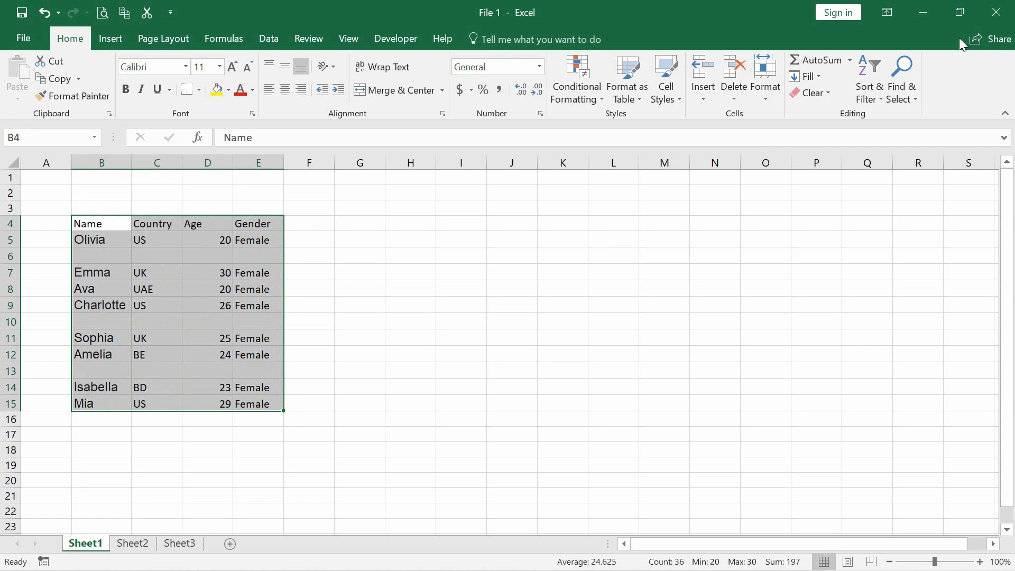
pyautogui.click(867, 83)
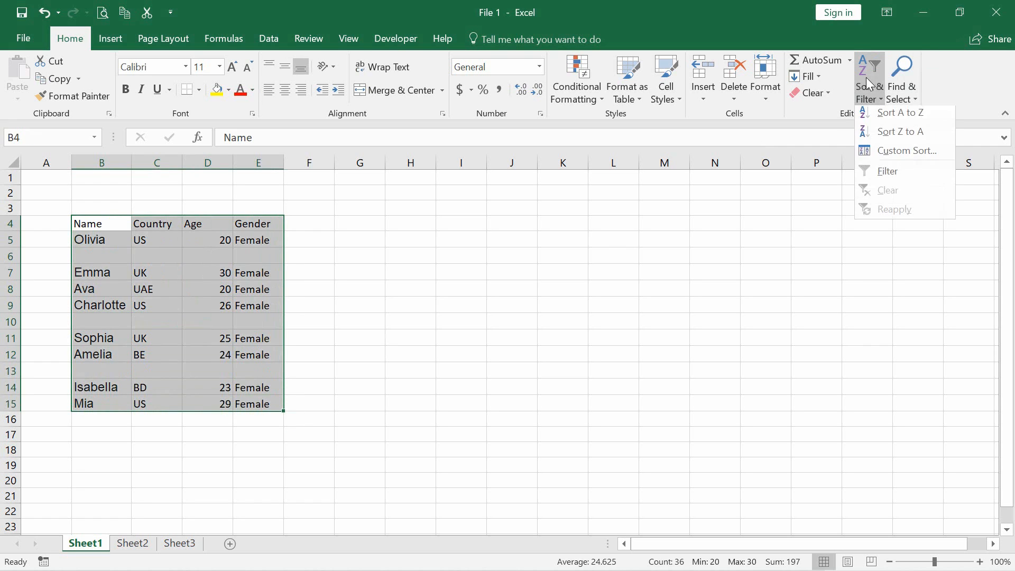
pyautogui.click(880, 171)
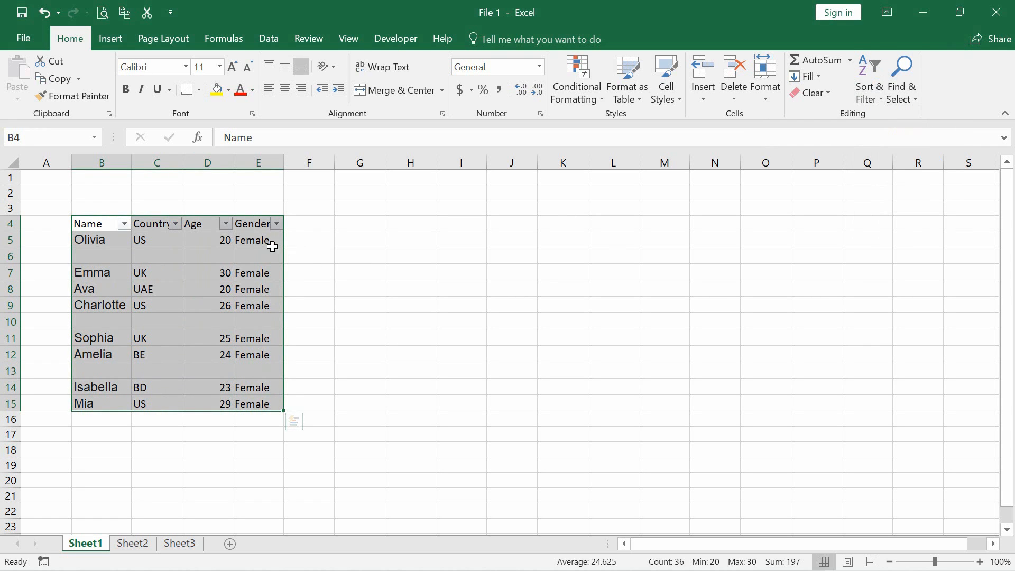
# Filter the Gender column to show only the blank rows, excluding Female
pyautogui.moveTo(256, 256); pyautogui.dragTo(277, 232)
pyautogui.click(276, 226)
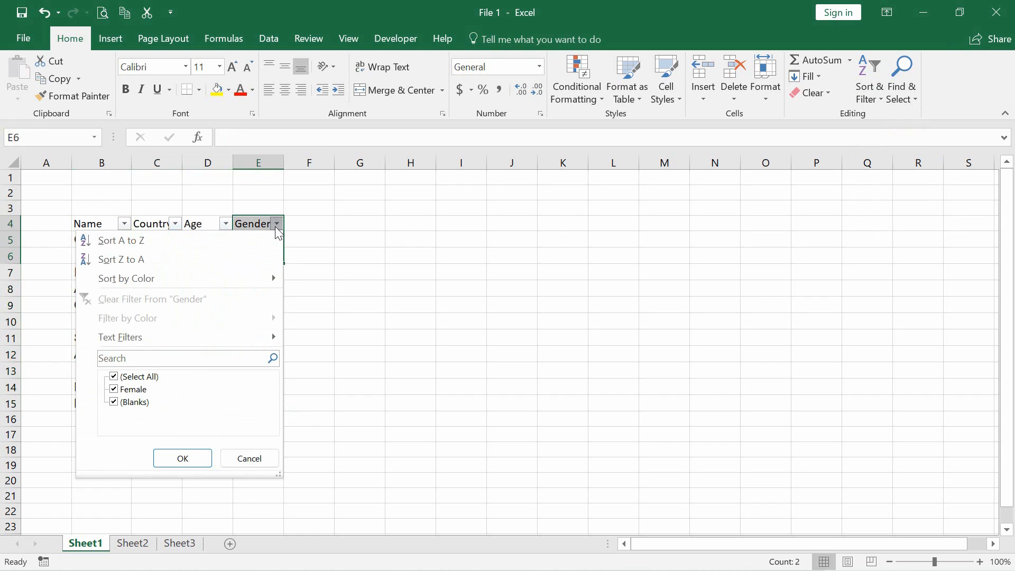
pyautogui.click(142, 394)
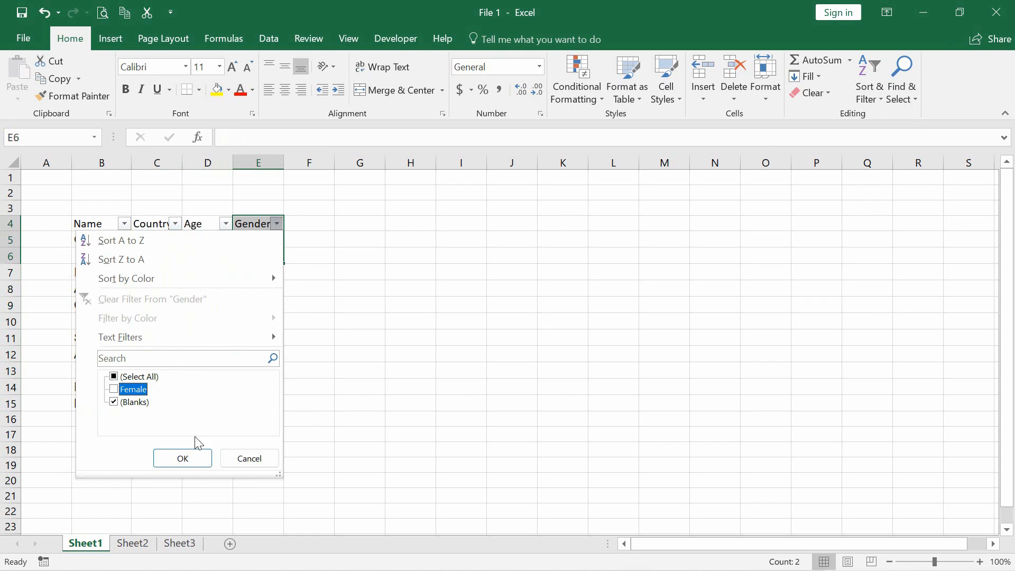
pyautogui.click(192, 458)
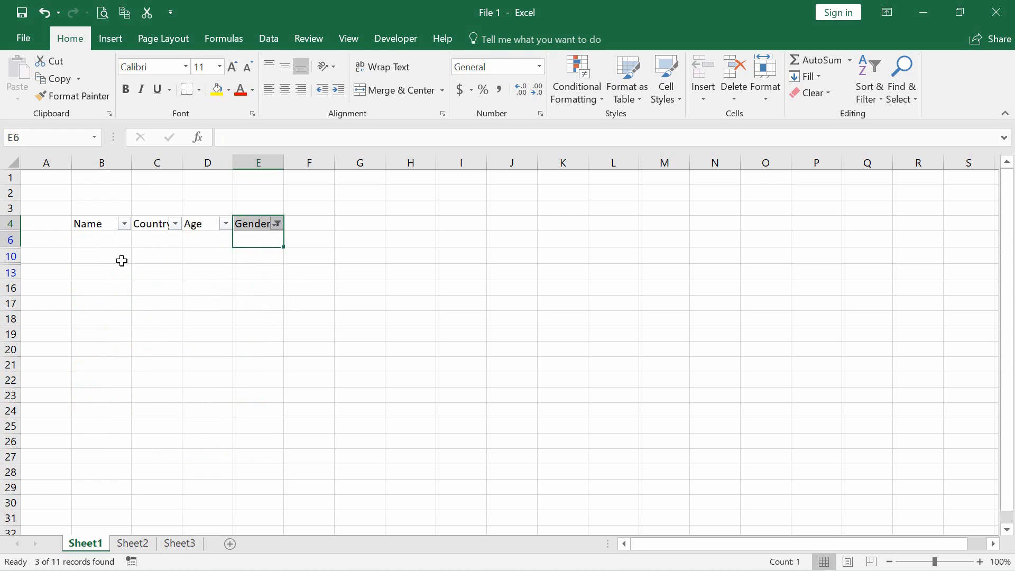
# Delete the filtered blank rows from the table and remove the filter from its headers
pyautogui.moveTo(12, 240); pyautogui.dragTo(12, 334)
pyautogui.rightClick(124, 315)
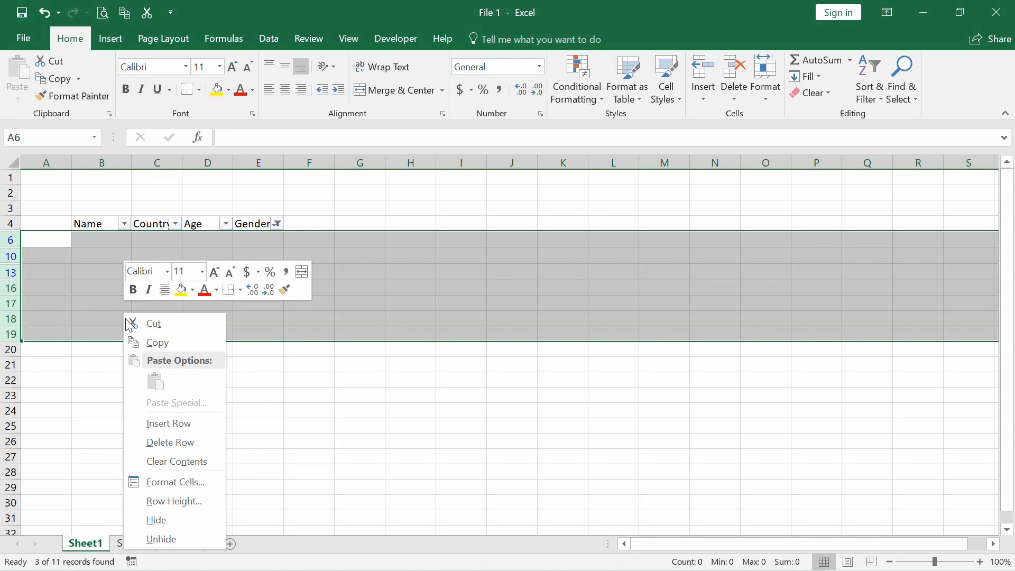
pyautogui.click(164, 444)
pyautogui.click(389, 267)
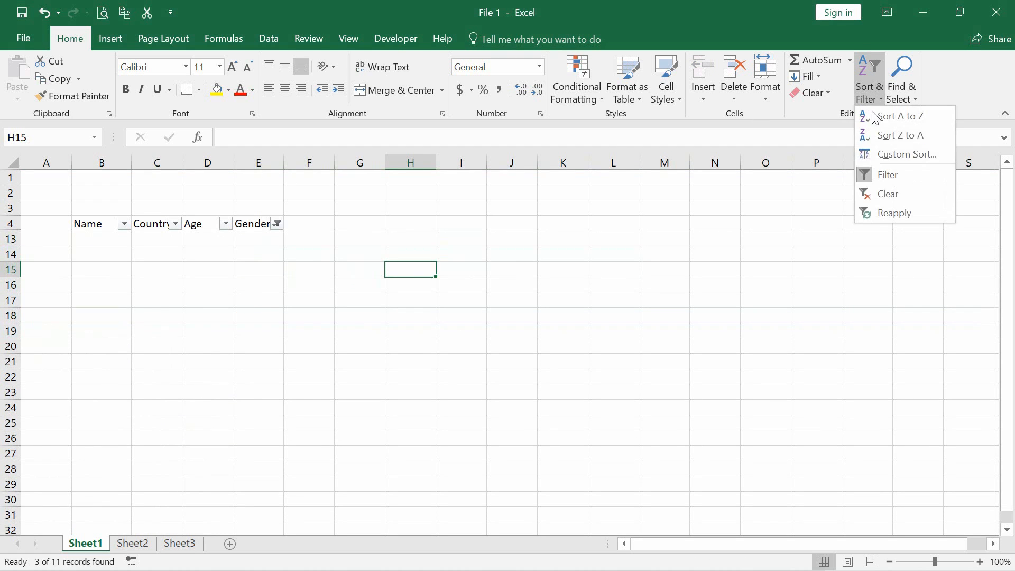
pyautogui.click(874, 175)
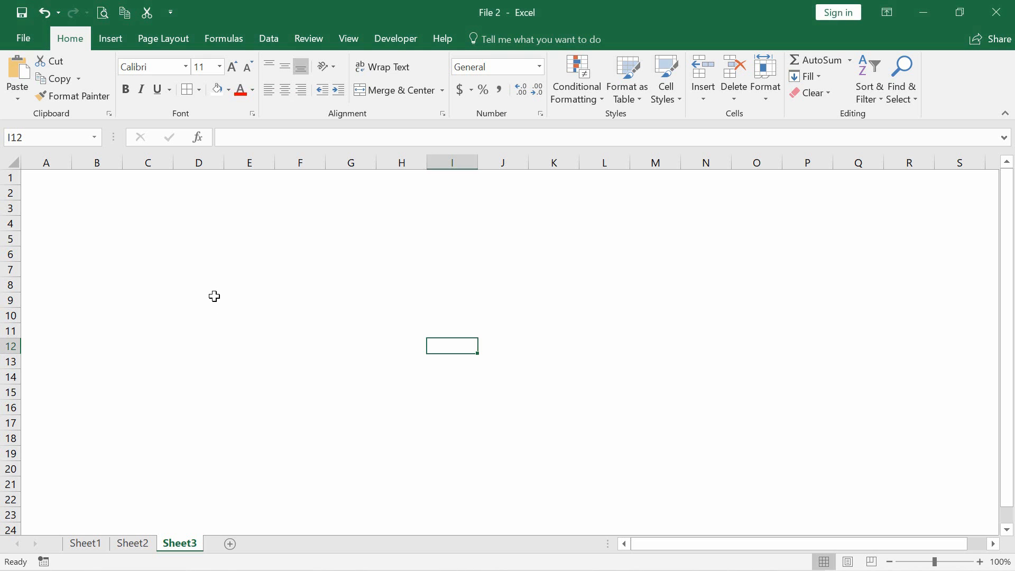
# Enter the headers Name in C9 and Age in D9 on Sheet3 of the File 2 workbook
pyautogui.click(207, 297)
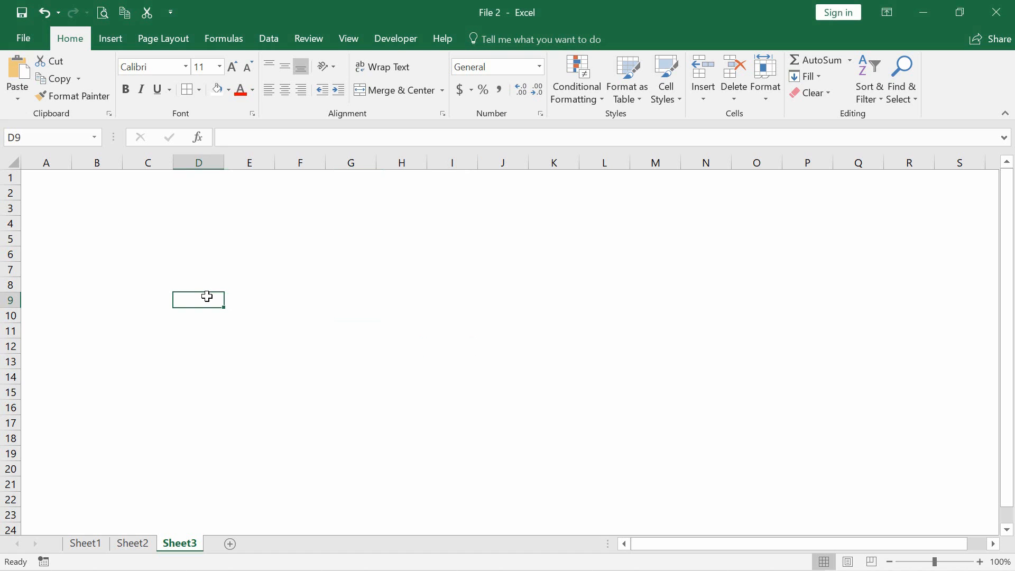
pyautogui.write('AG')
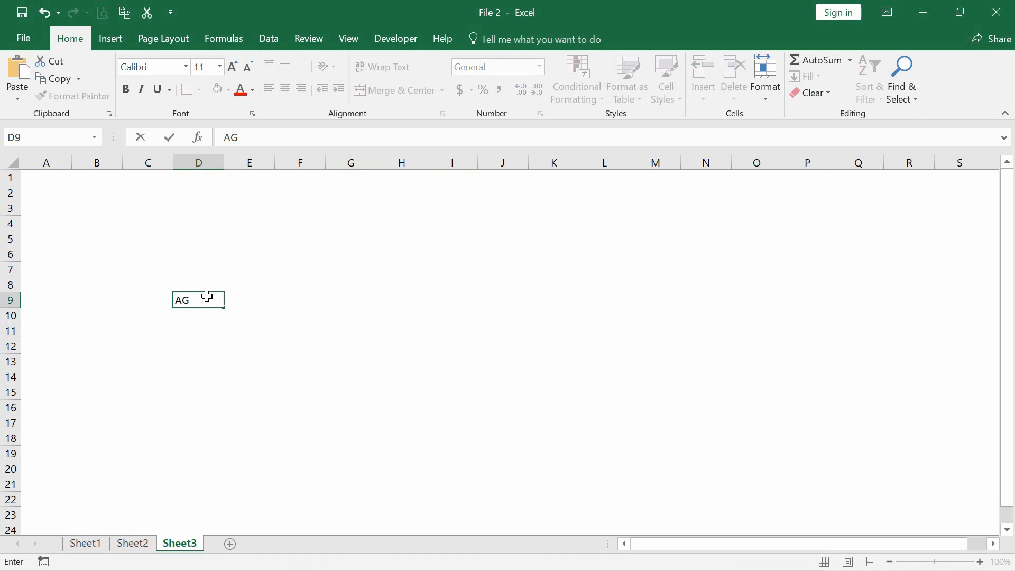
pyautogui.press('BackSpace')
pyautogui.write('ge')
pyautogui.press('Tab')
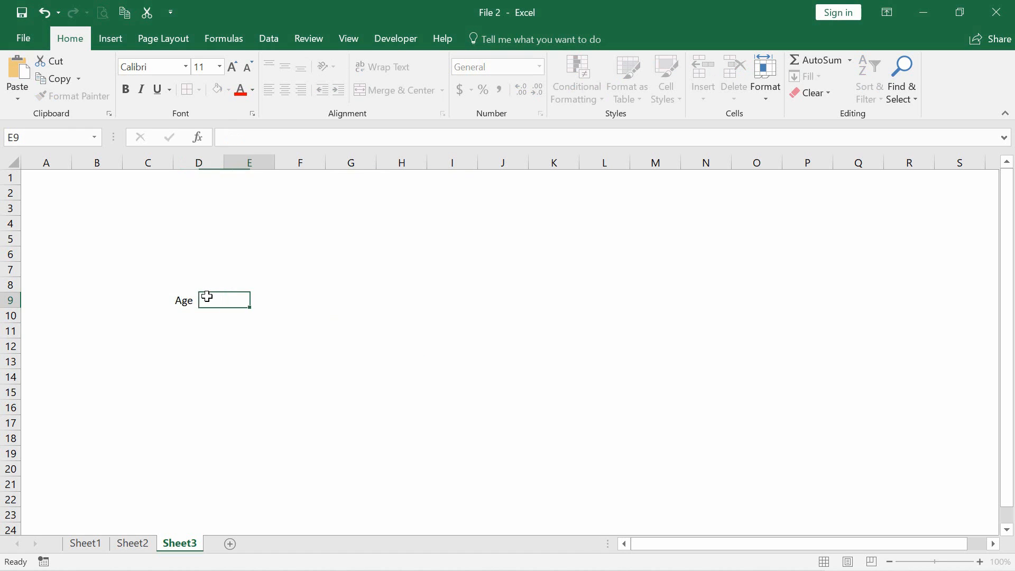
pyautogui.press('Left')
pyautogui.press('Left')
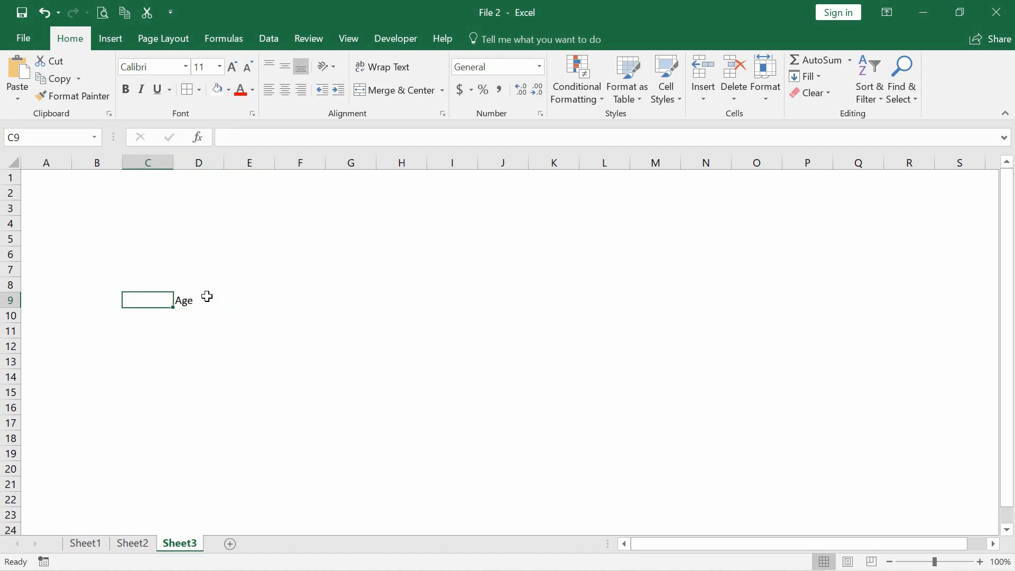
pyautogui.write('Name')
pyautogui.press('Tab')
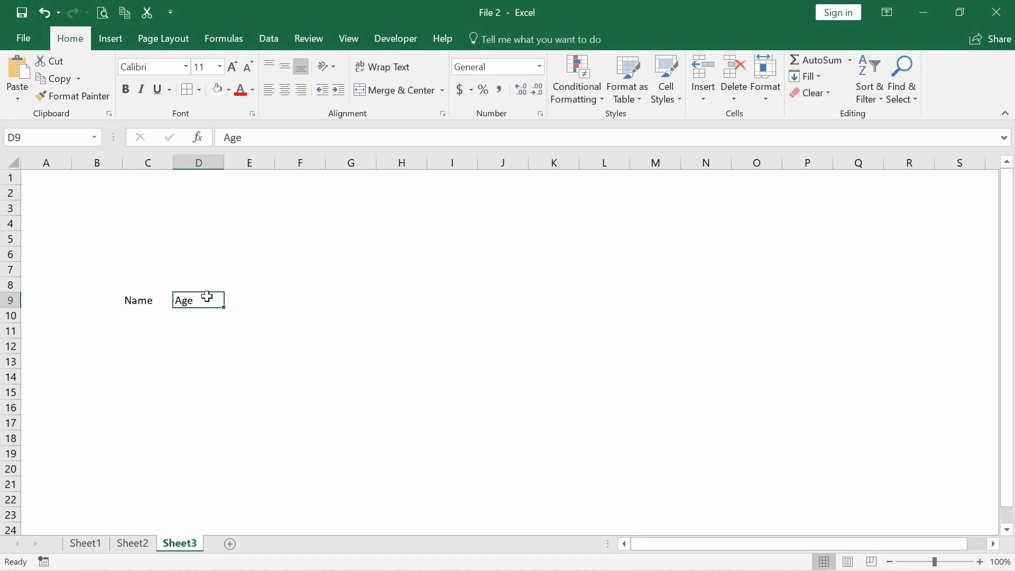
# Enter the person's first name in C10 under the Name header, leaving the Age cell D10 empty
pyautogui.press('Down')
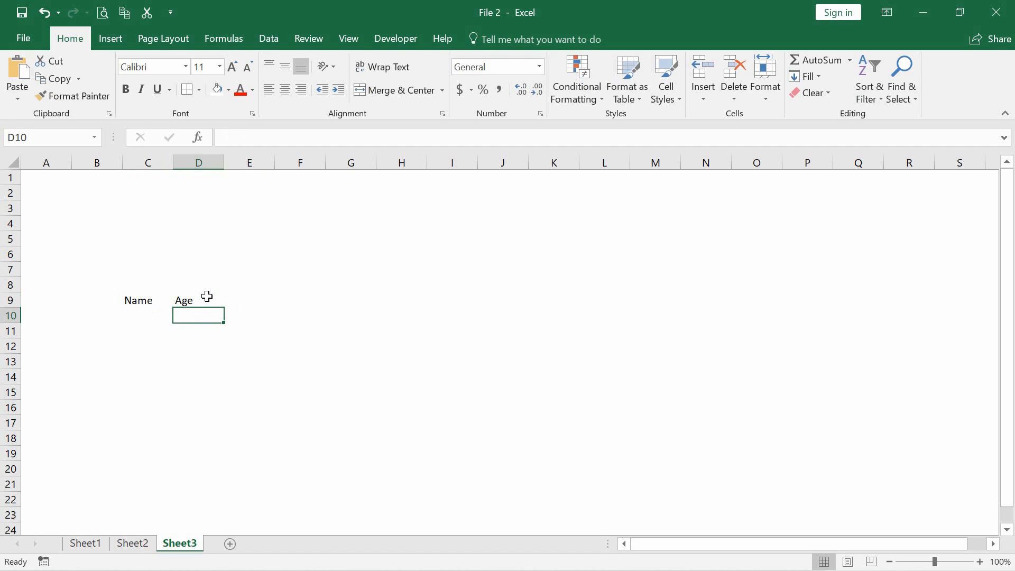
pyautogui.press('Left')
pyautogui.write('John')
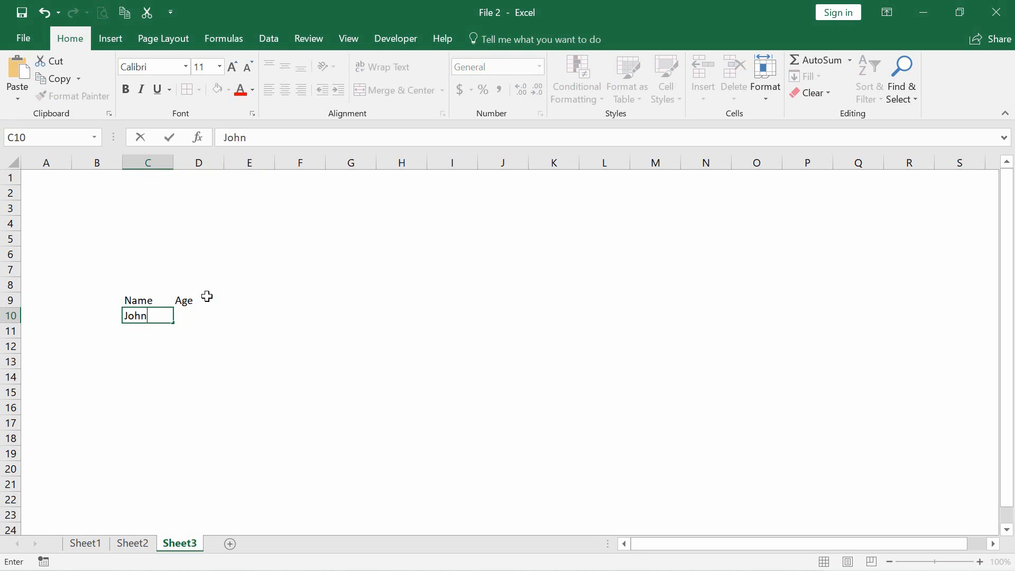
pyautogui.press('Tab')
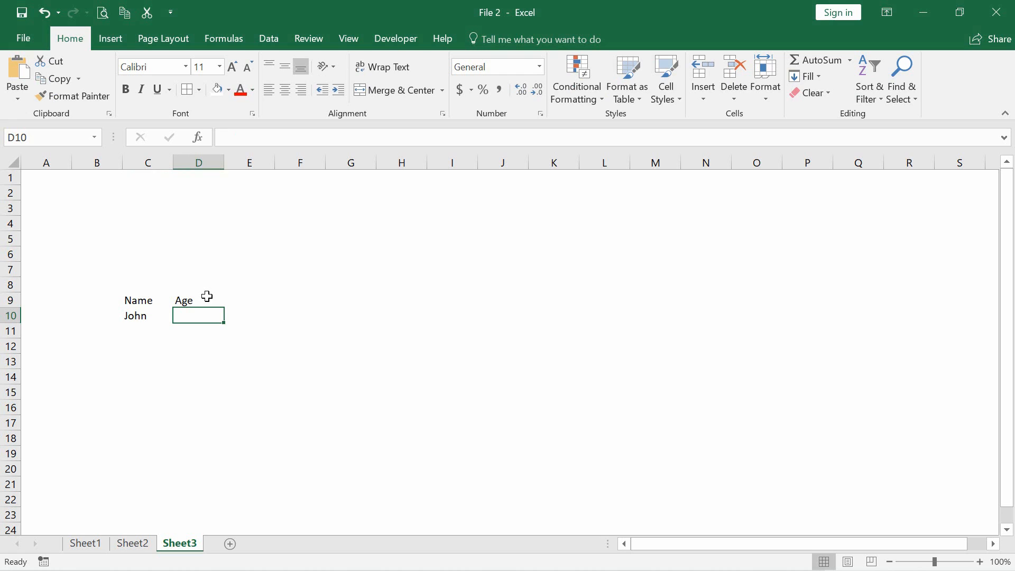
pyautogui.write('8')
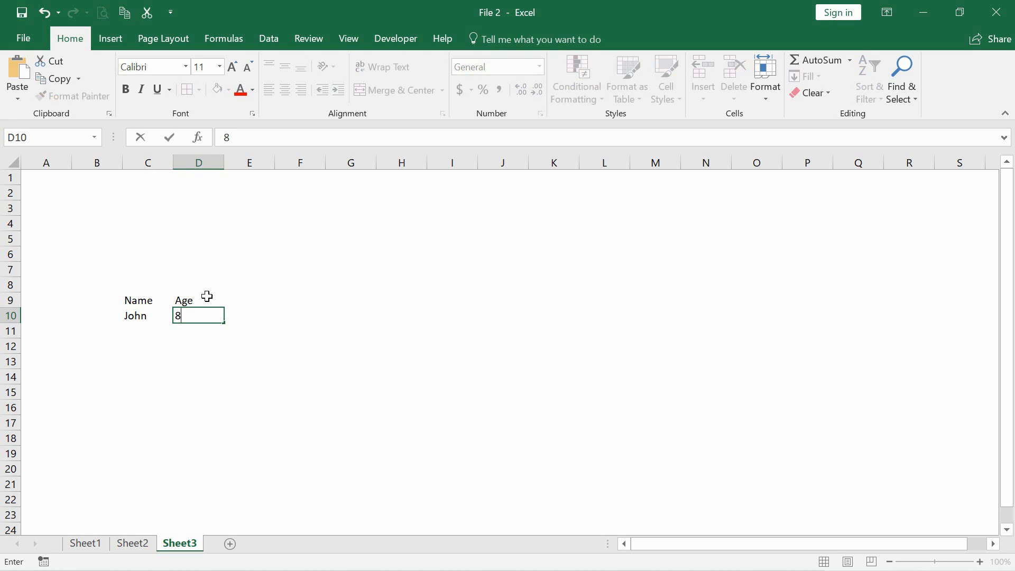
pyautogui.press('BackSpace')
# Start a data validation rule for cell D10 that allows whole numbers with the between condition
pyautogui.moveTo(226, 341); pyautogui.dragTo(188, 312)
pyautogui.click(189, 315)
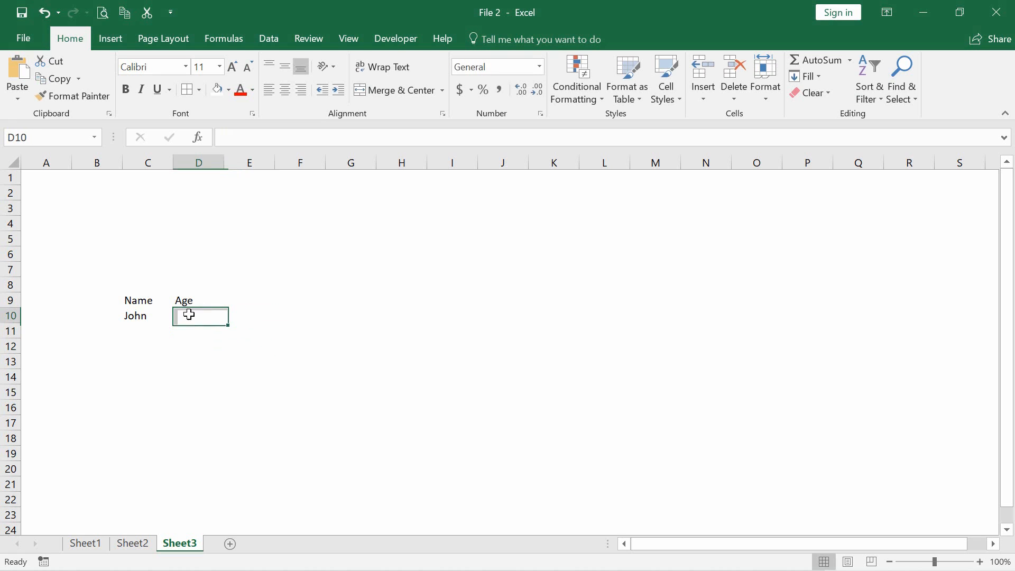
pyautogui.click(277, 41)
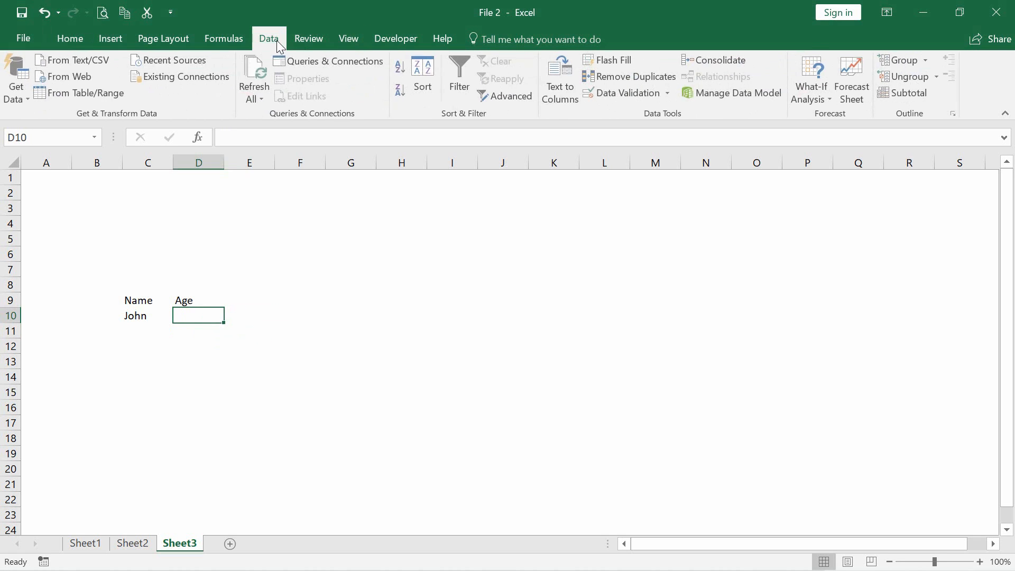
pyautogui.click(647, 99)
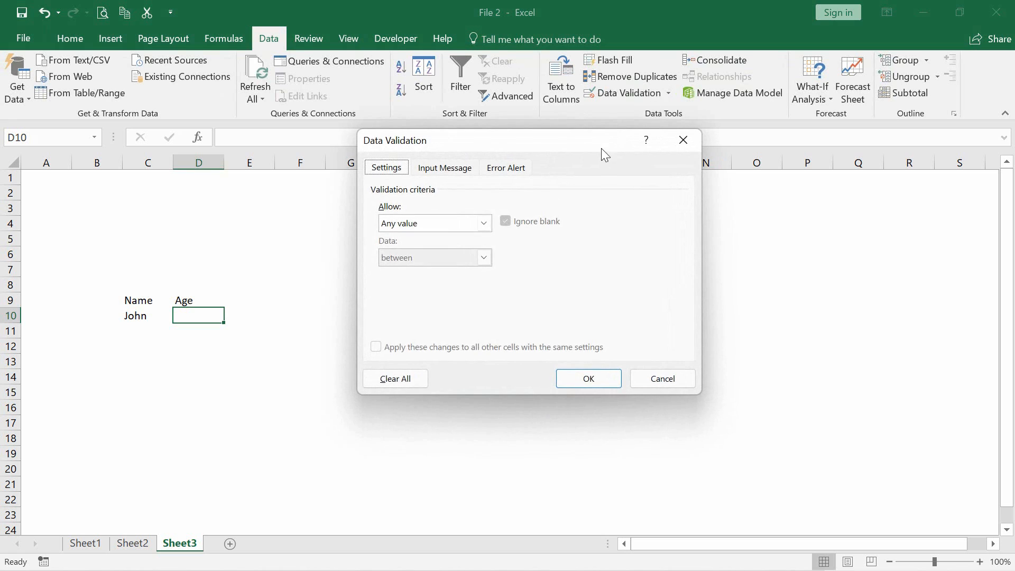
pyautogui.click(424, 227)
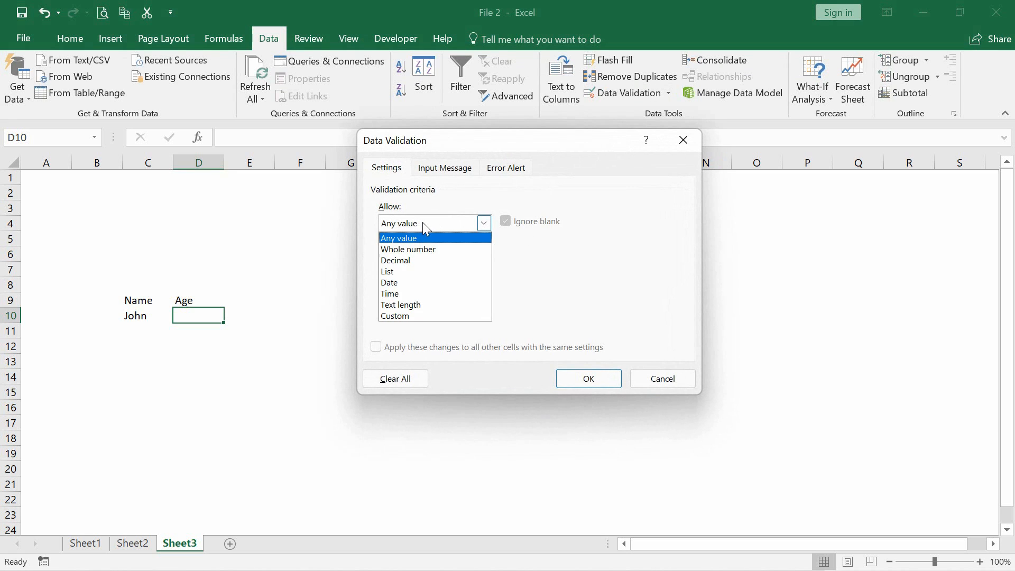
pyautogui.click(426, 250)
pyautogui.click(438, 258)
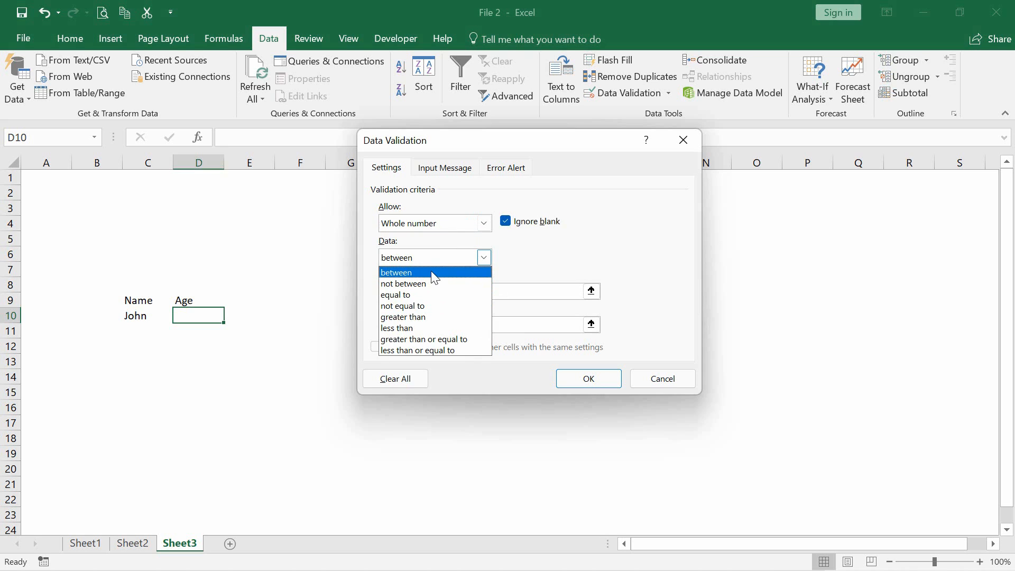
pyautogui.click(433, 274)
# Set the validation rule's minimum to 18 and its maximum to 60
pyautogui.click(413, 291)
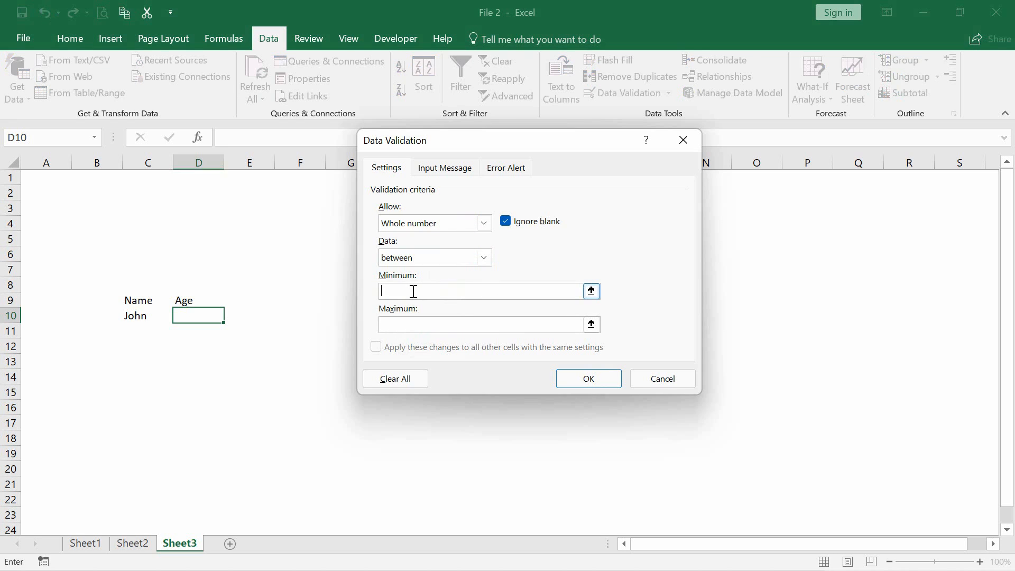
pyautogui.write('18')
pyautogui.click(412, 324)
pyautogui.write('60')
# Set the validation error alert to the Stop style with the title Age
pyautogui.click(500, 169)
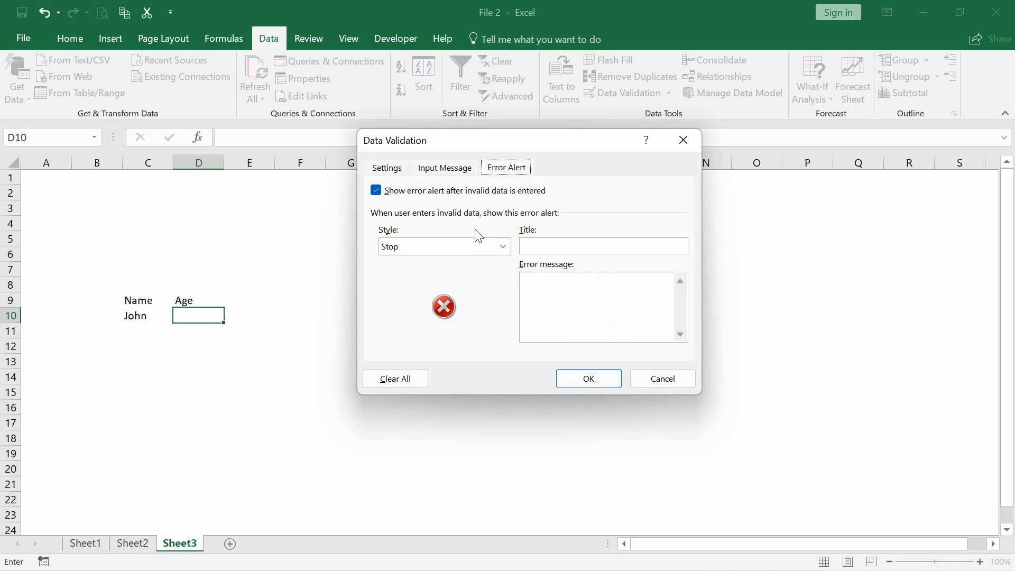
pyautogui.click(472, 251)
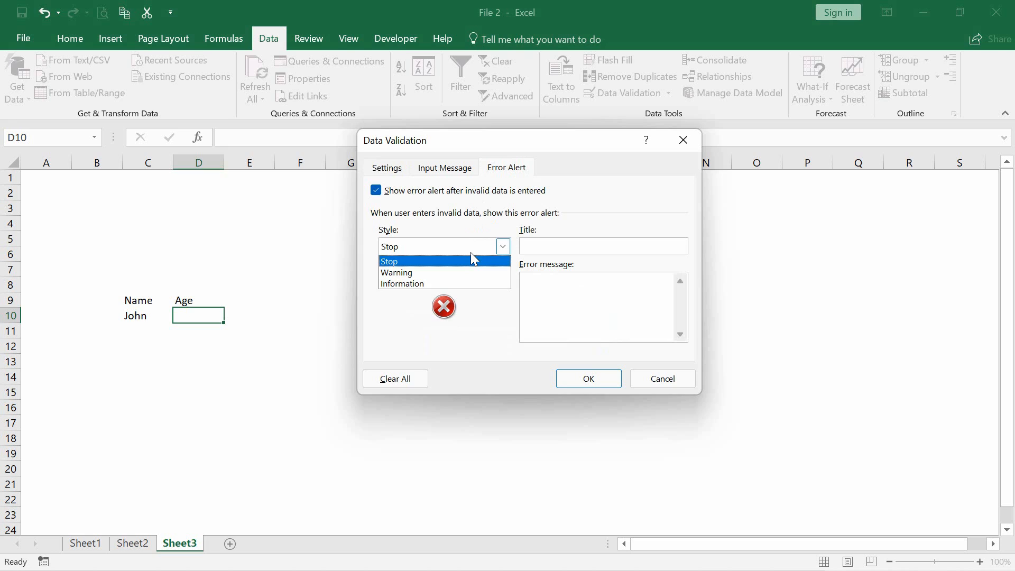
pyautogui.click(472, 258)
pyautogui.click(553, 251)
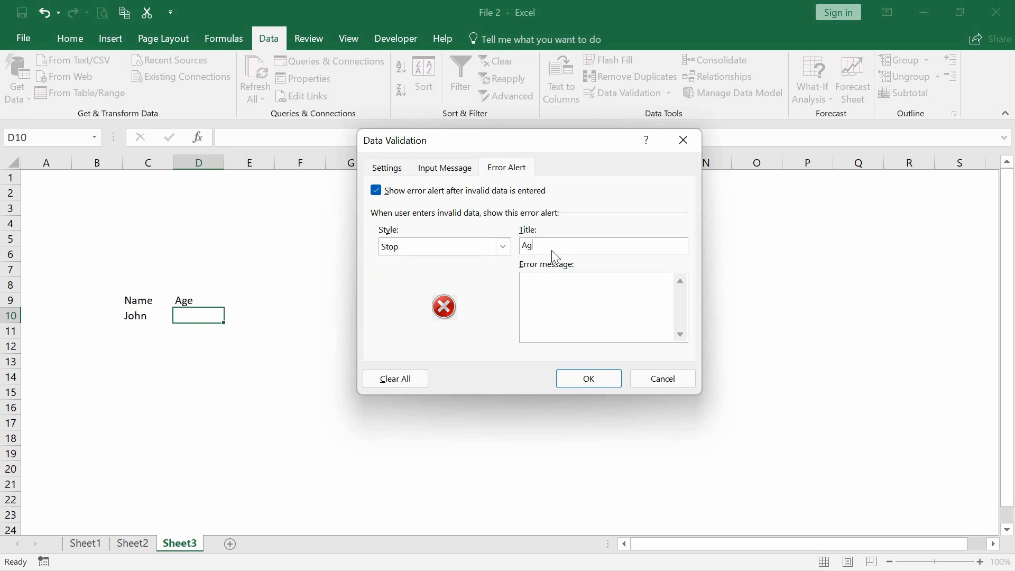
# Enter "Please Input 18 to 60" as the error message and apply the validation rule
pyautogui.click(551, 278)
pyautogui.write('Please Input 18 to 60')
pyautogui.click(590, 380)
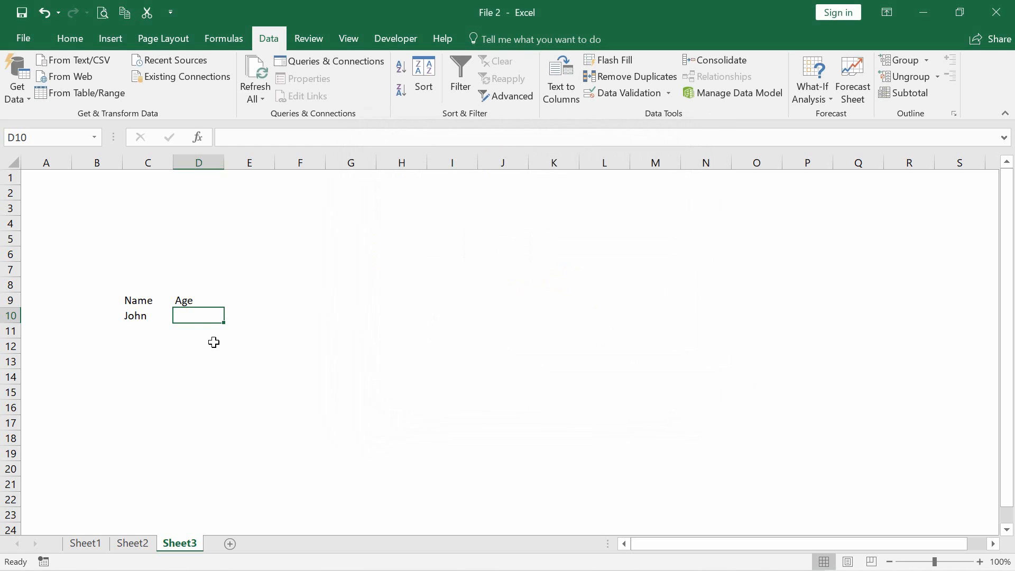
# Enter 18 as the age in cell D10
pyautogui.write('18')
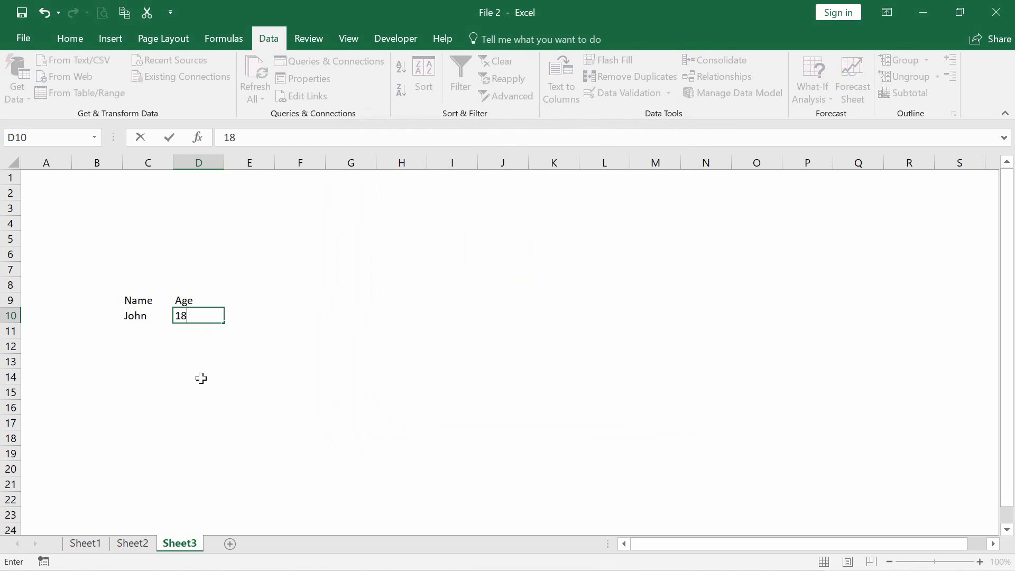
pyautogui.press('Return')
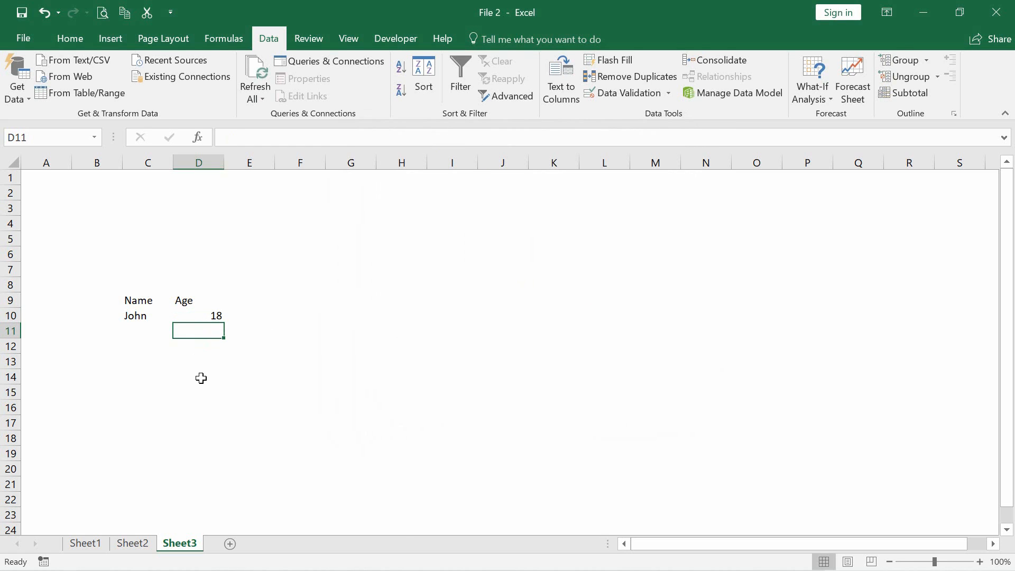
# Test the validation rule by trying to enter 17 and 61 in cell D10, cancelling each entry
pyautogui.press('Up')
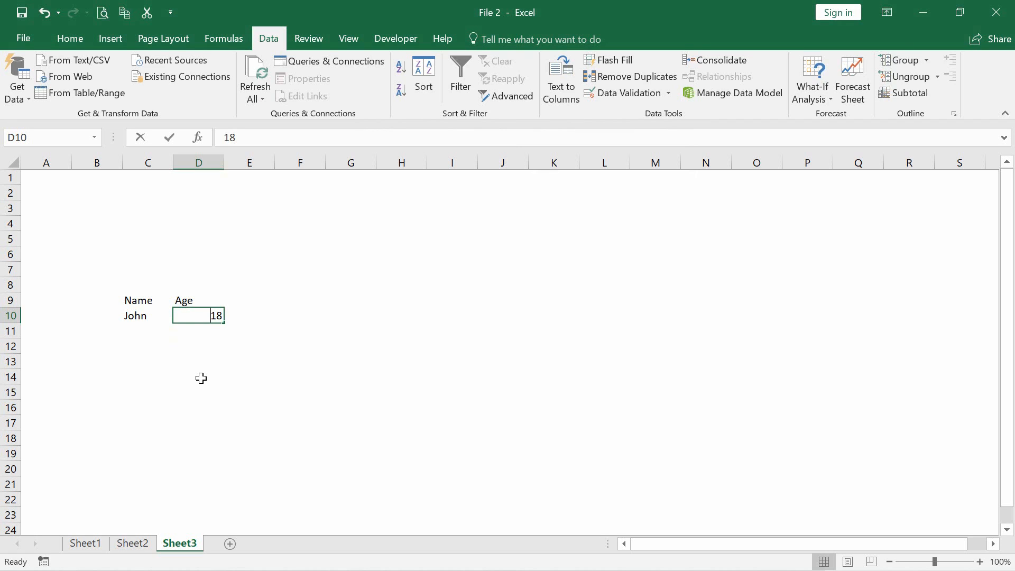
pyautogui.write('17')
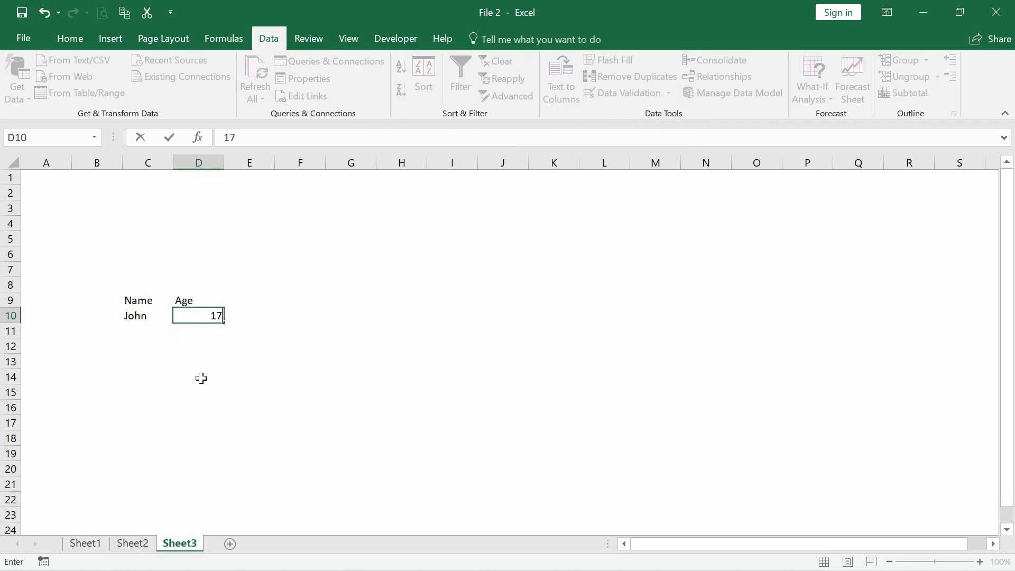
pyautogui.press('Return')
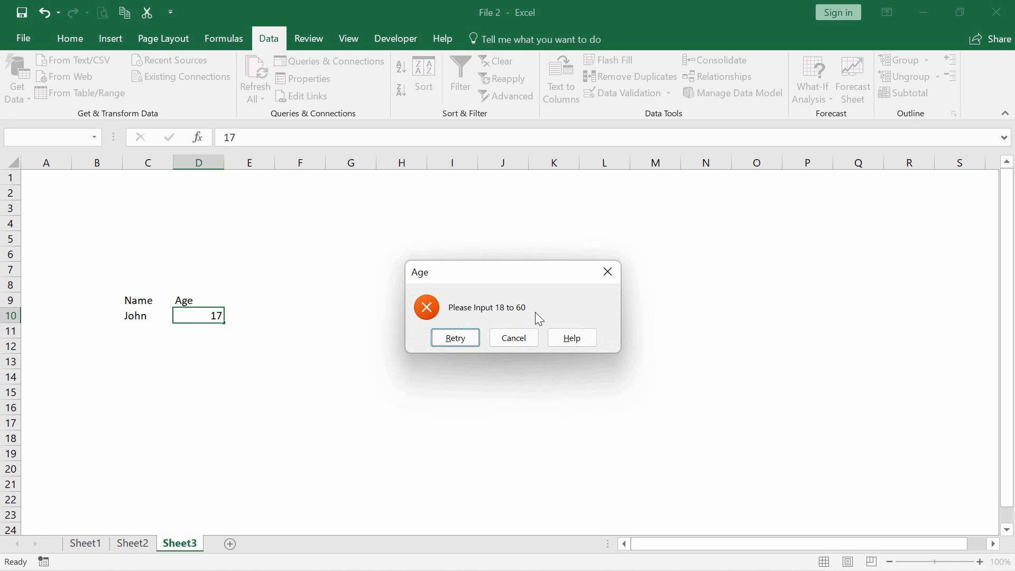
pyautogui.click(512, 340)
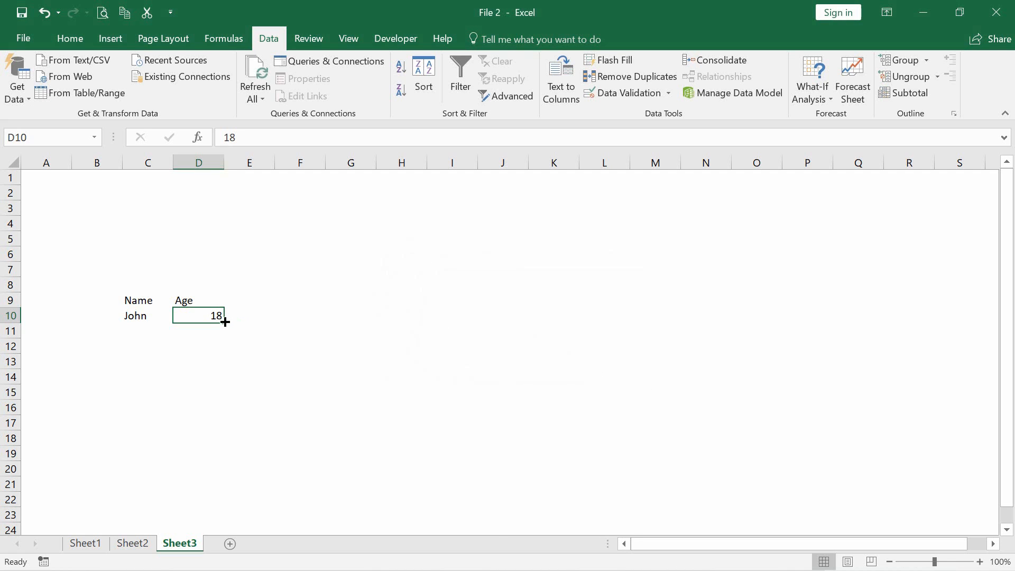
pyautogui.write('61')
pyautogui.press('Return')
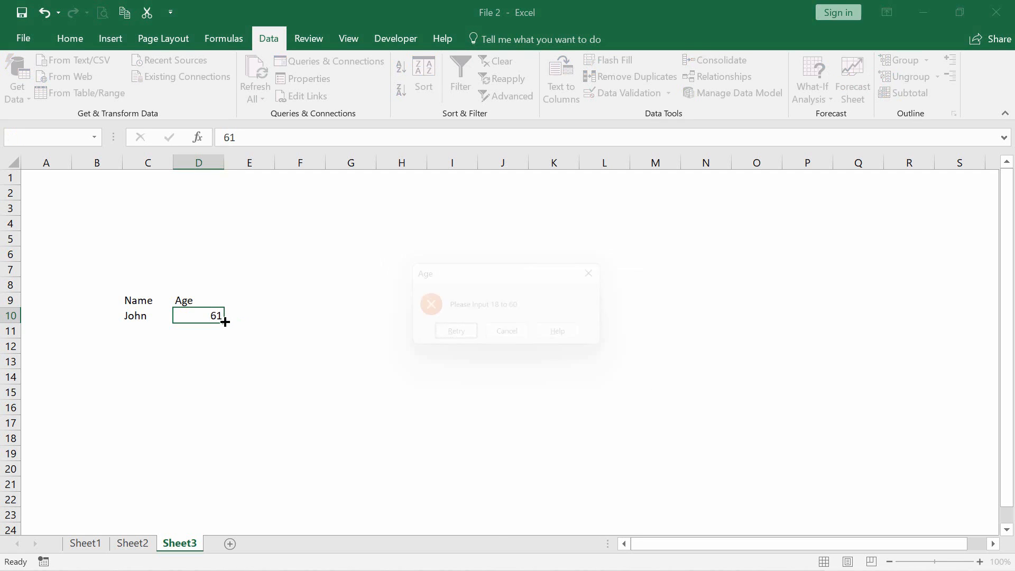
pyautogui.click(511, 346)
pyautogui.click(353, 345)
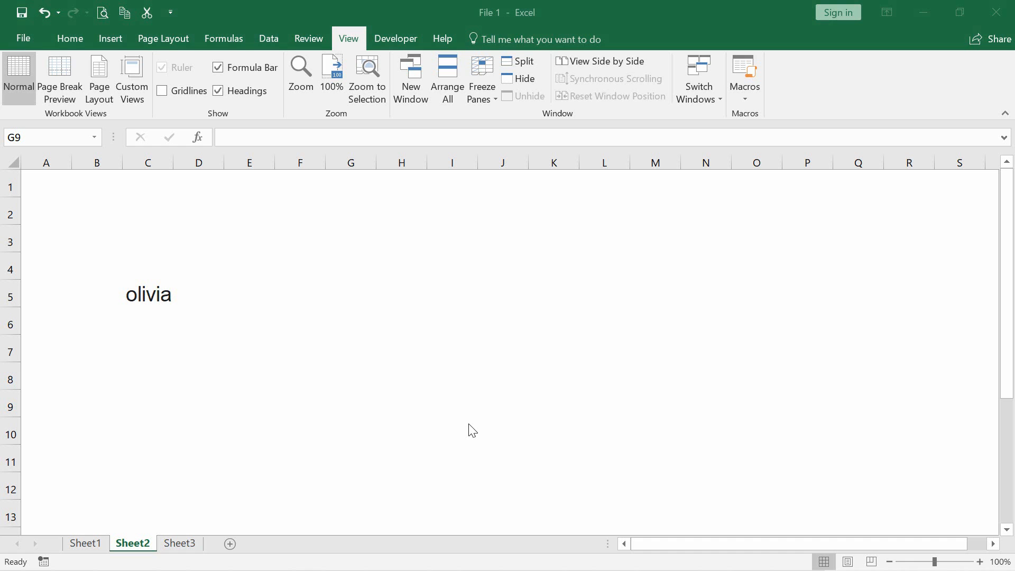
# In cell E5, enter an UPPER formula that converts the name in C5 to uppercase
pyautogui.click(224, 289)
pyautogui.write('=')
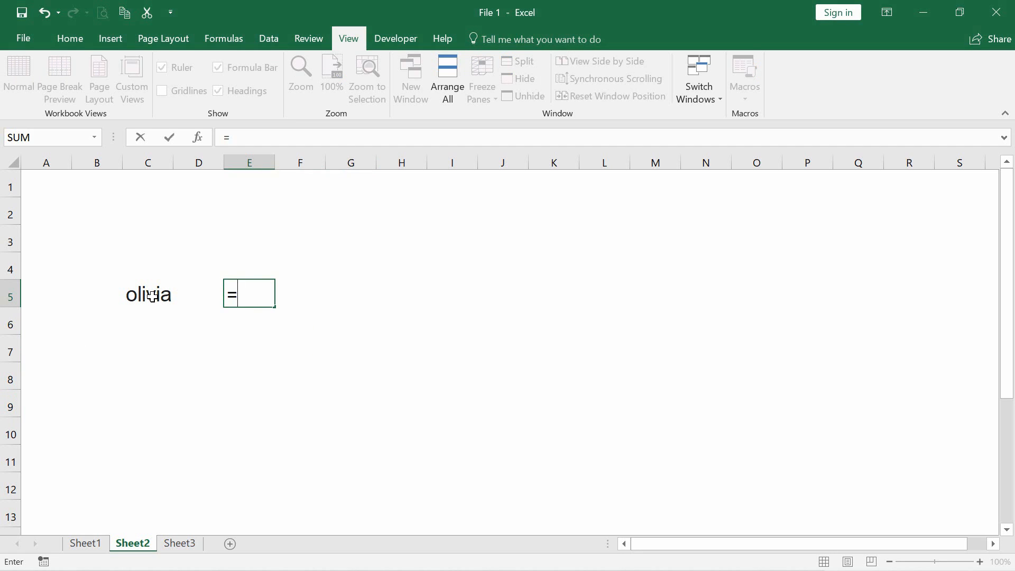
pyautogui.write('u')
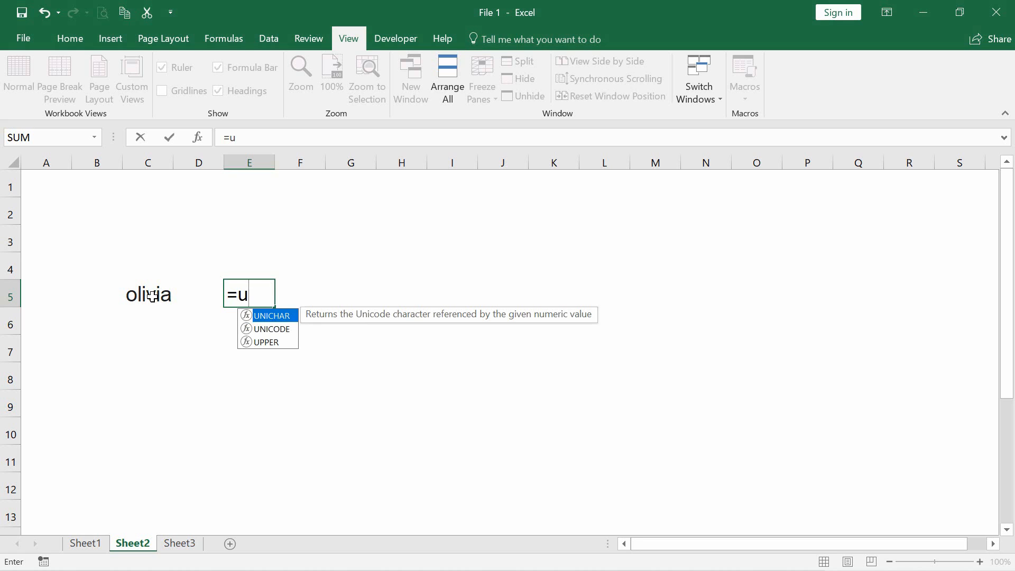
pyautogui.press('Down')
pyautogui.press('Down')
pyautogui.press('Tab')
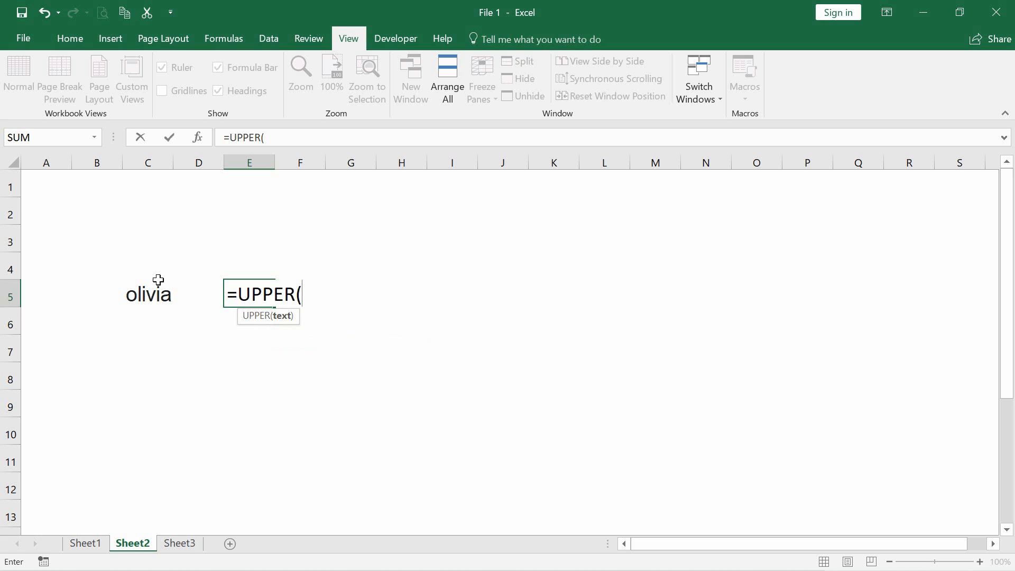
pyautogui.click(155, 295)
pyautogui.write(')')
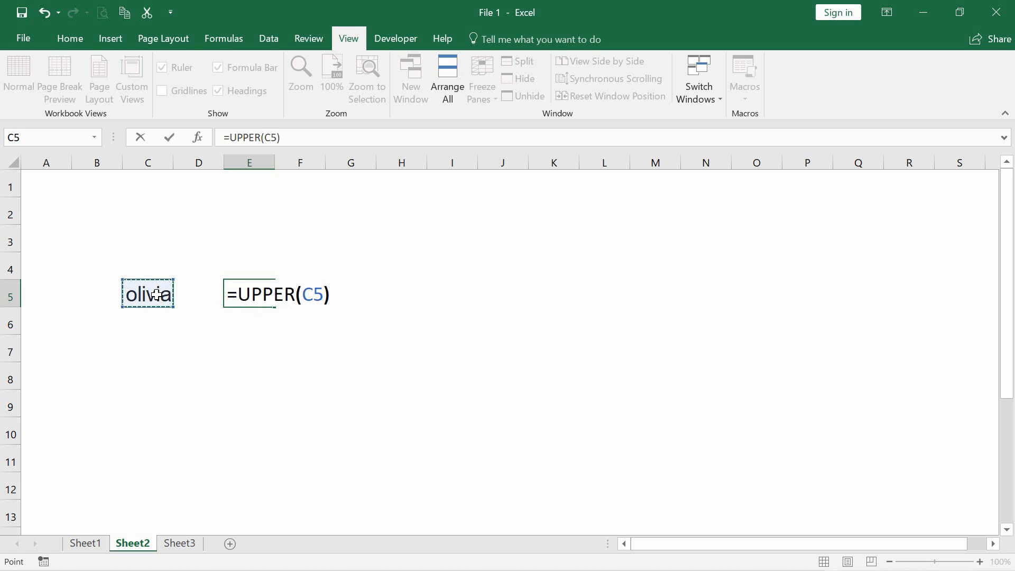
pyautogui.press('Return')
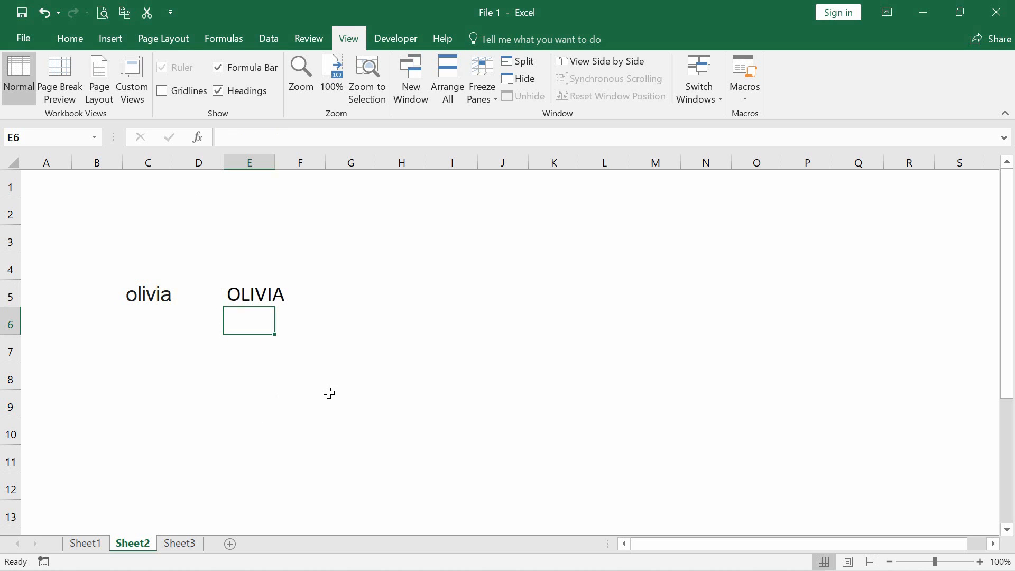
# In cell E6, enter a PROPER formula that capitalizes the first letter of the name in C5
pyautogui.write('=p')
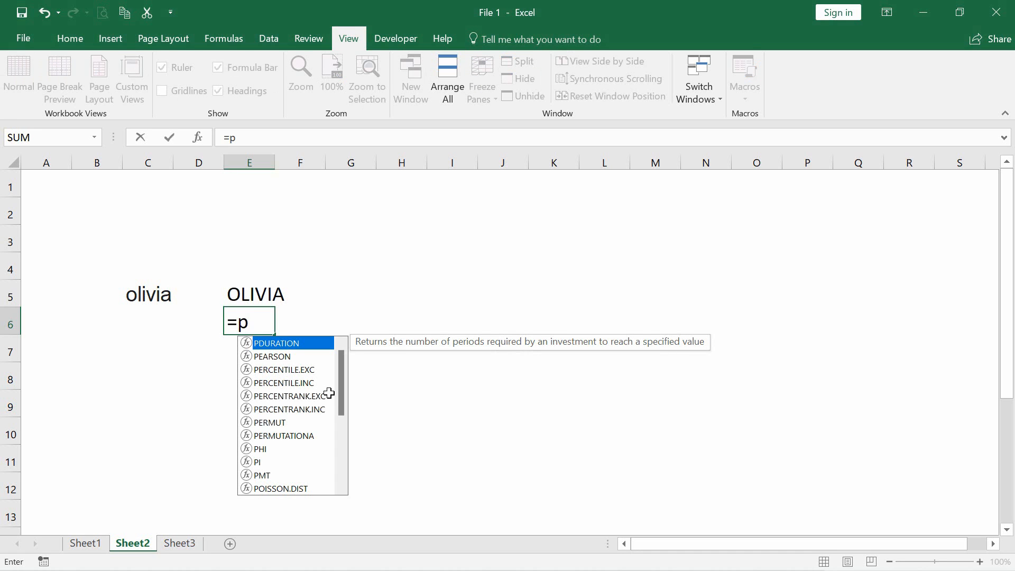
pyautogui.write('r')
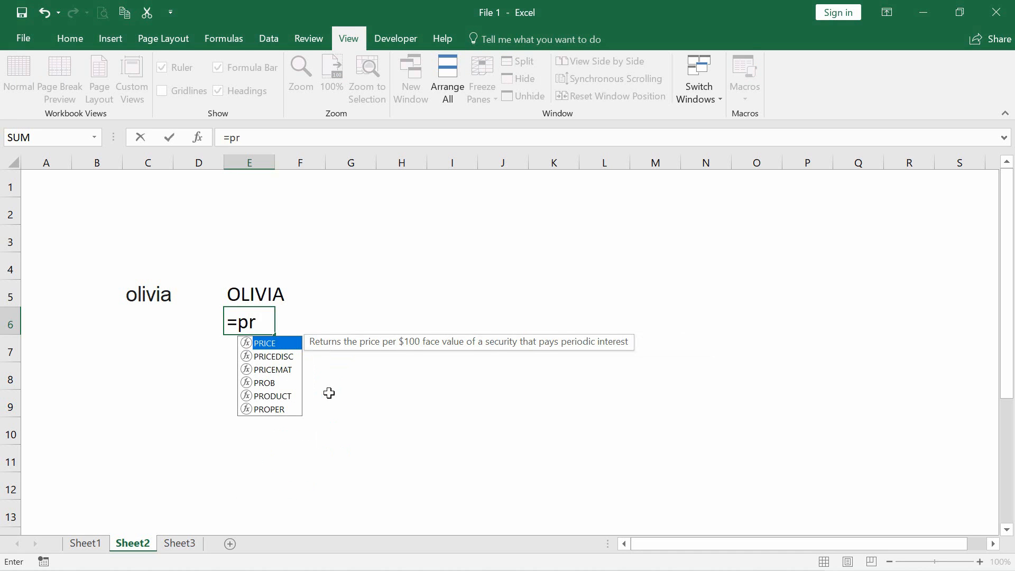
pyautogui.write('o')
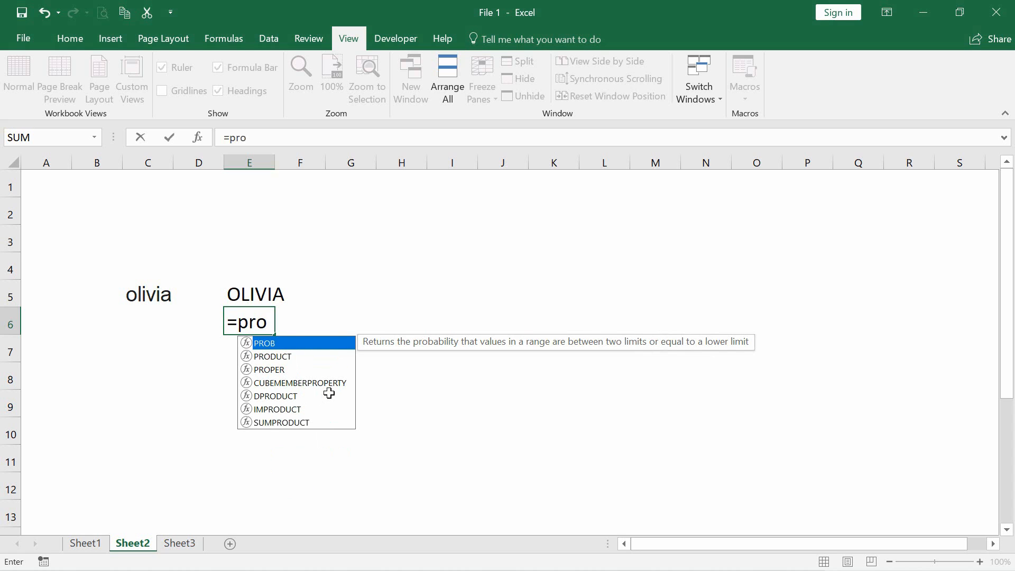
pyautogui.write('p')
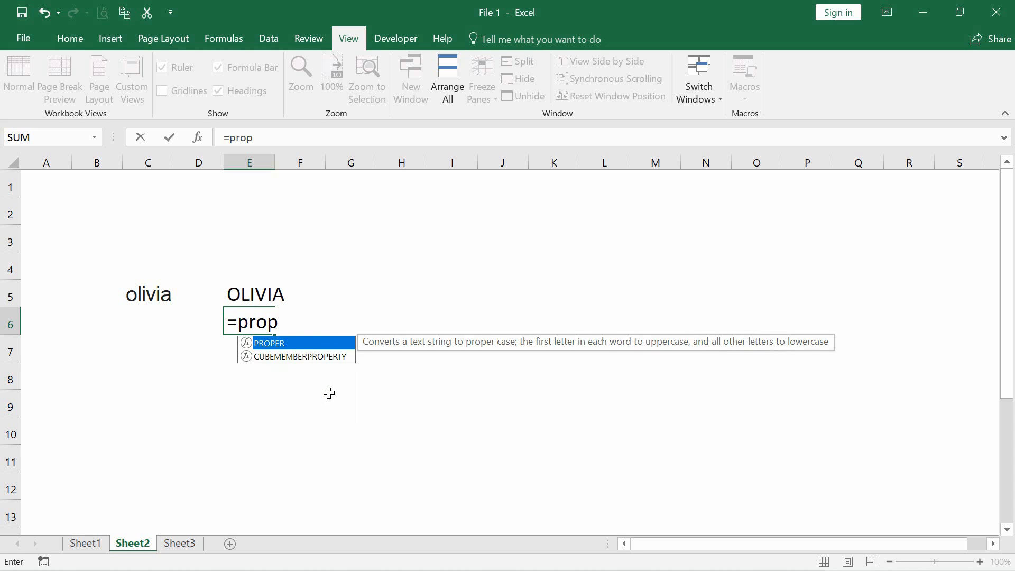
pyautogui.press('Tab')
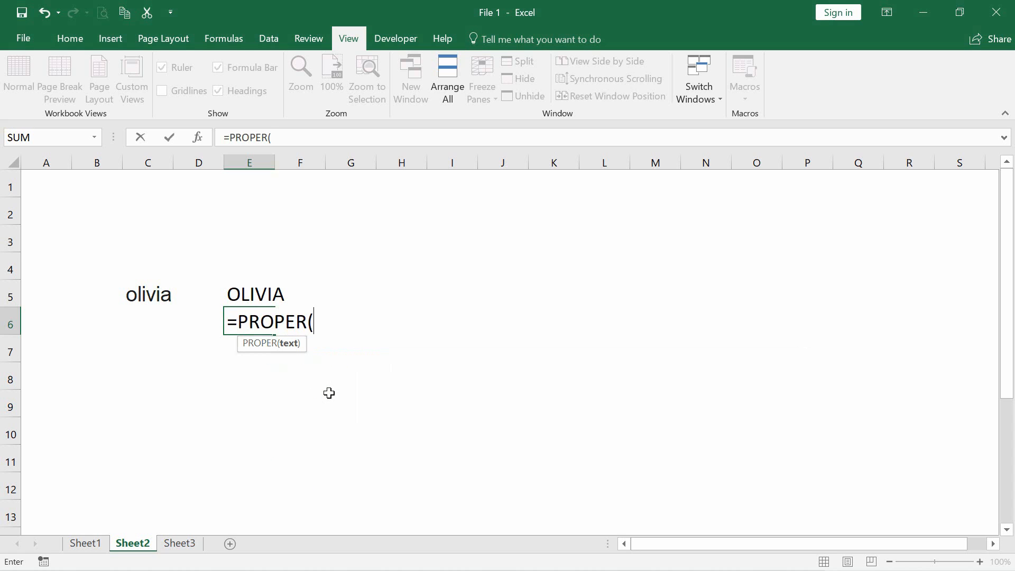
pyautogui.click(149, 291)
pyautogui.write(')')
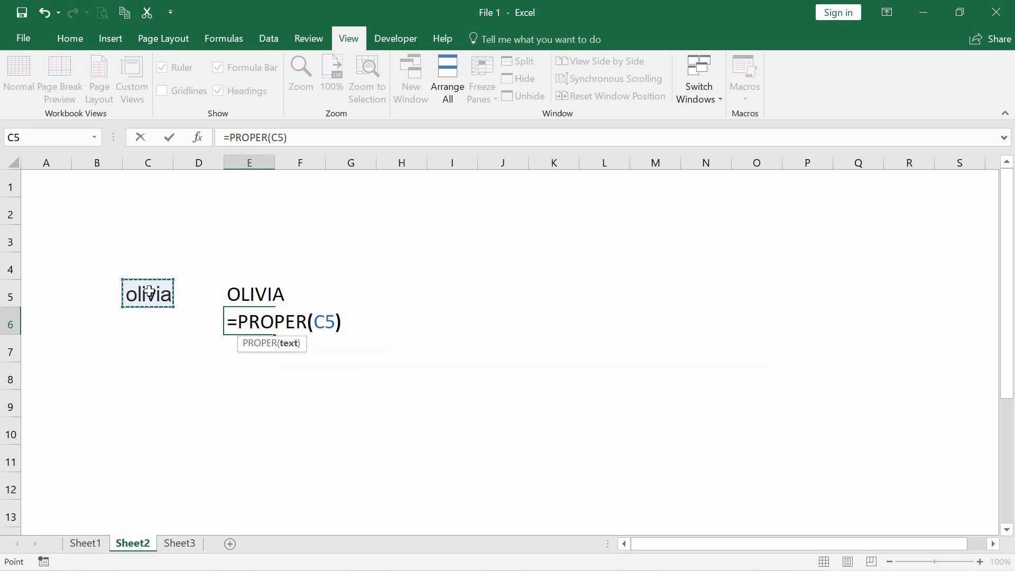
pyautogui.press('Return')
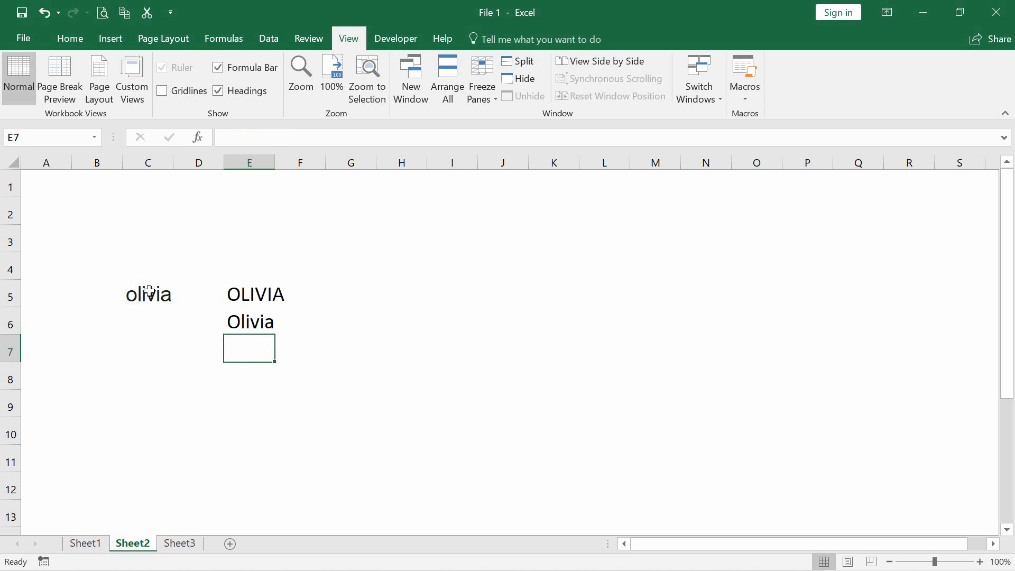
# In cell E7, enter a LOWER formula that converts the text in E5 to lowercase
pyautogui.write('=l')
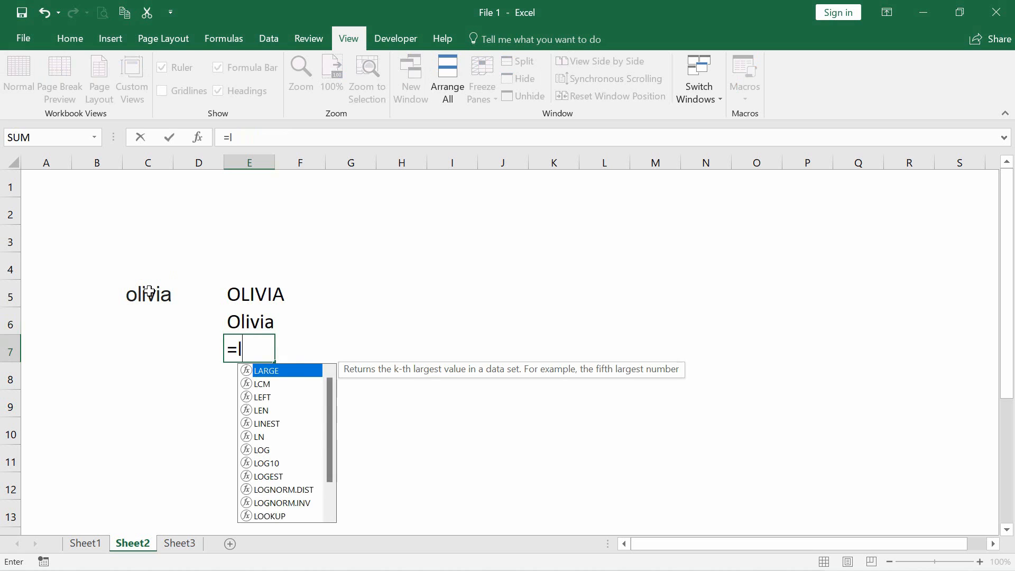
pyautogui.write('ow')
pyautogui.press('Tab')
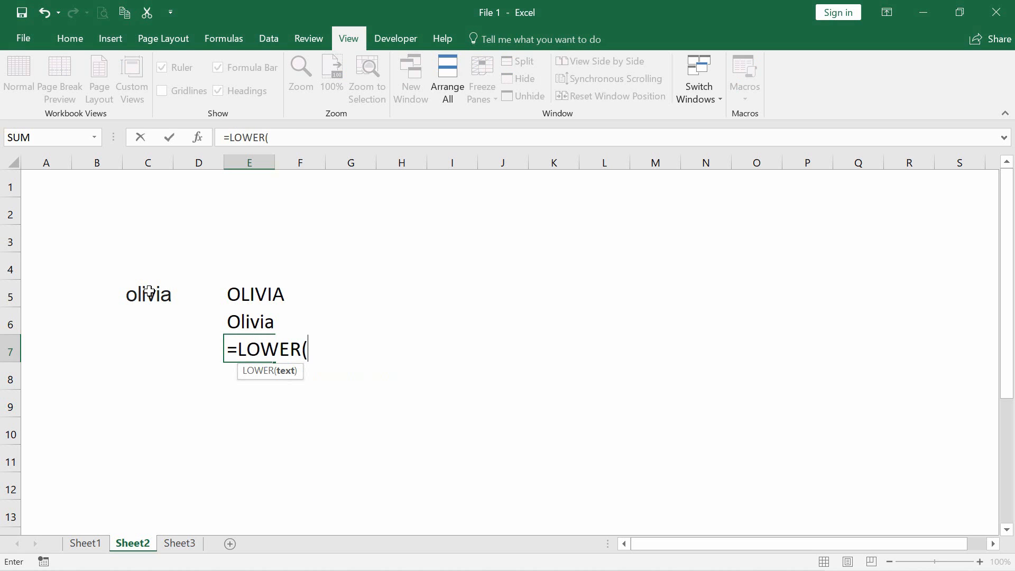
pyautogui.click(246, 294)
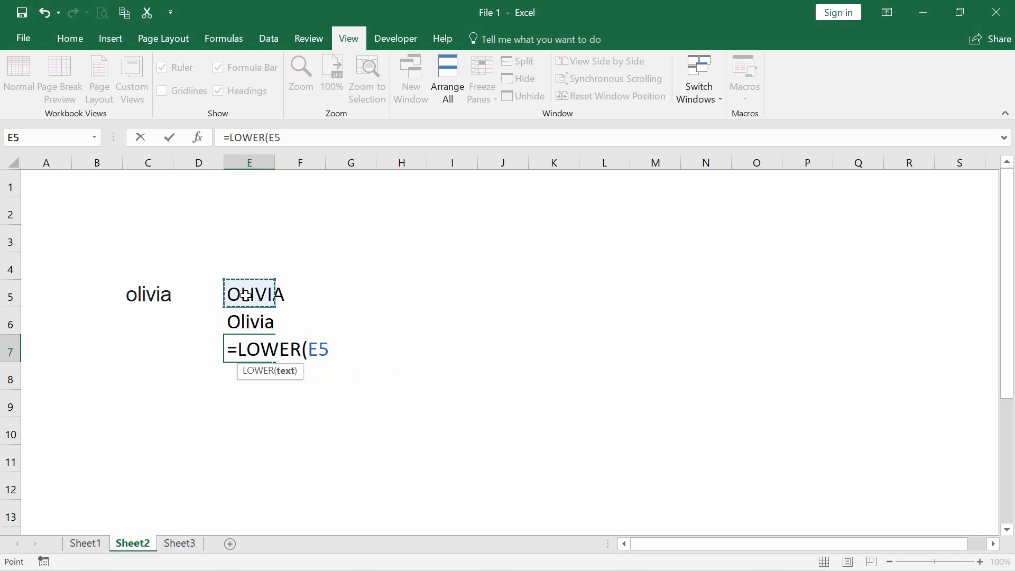
pyautogui.write(')')
pyautogui.press('Return')
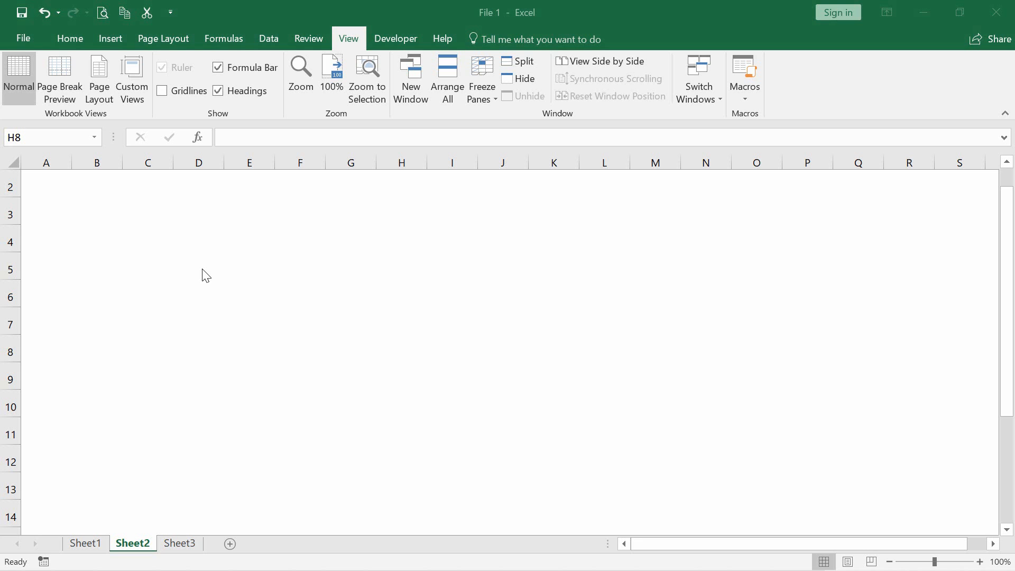
# Enter 001 in cell E4 and 01 in cell F4 as plain numbers
pyautogui.click(225, 250)
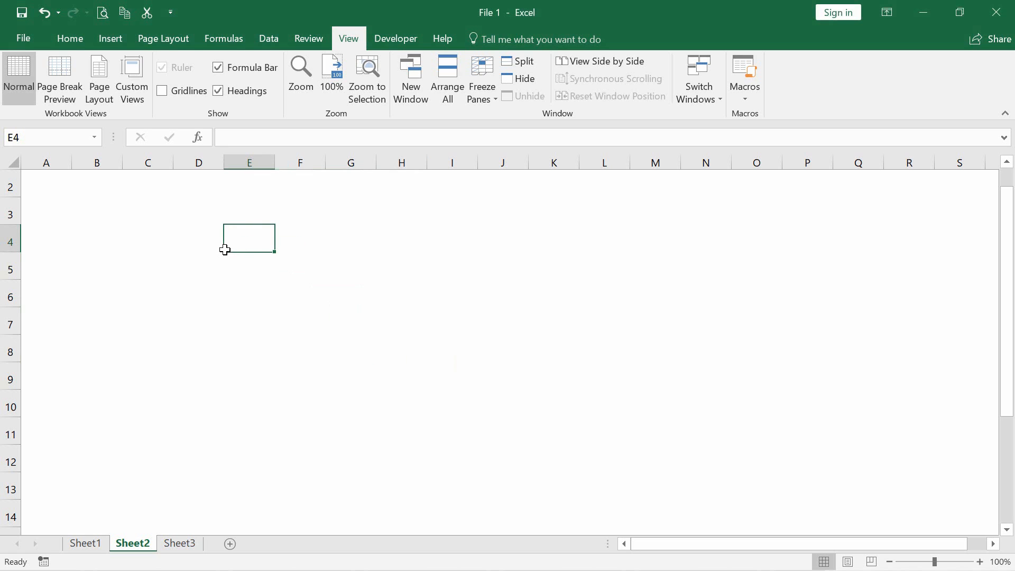
pyautogui.write('001')
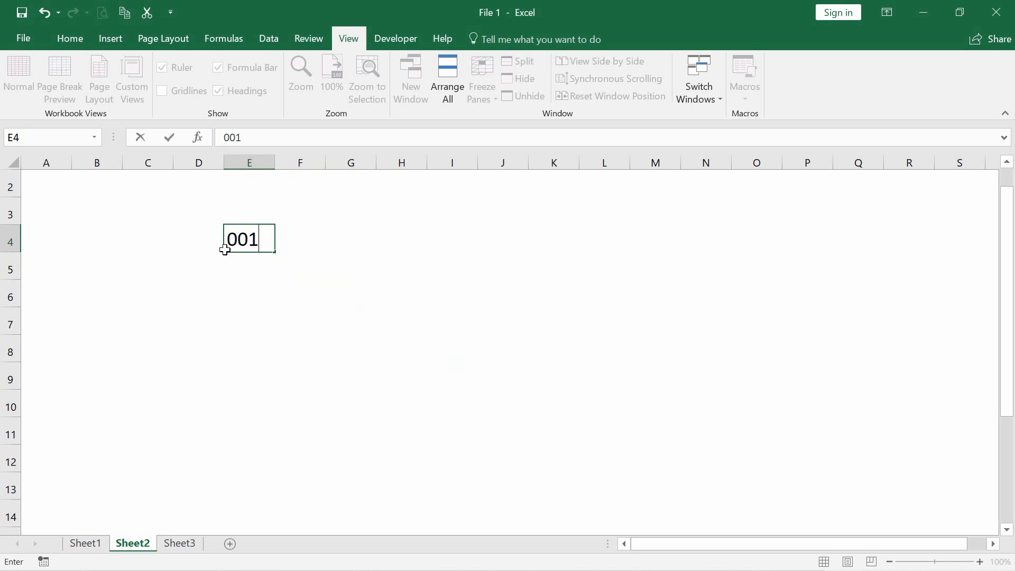
pyautogui.press('Tab')
pyautogui.write('01')
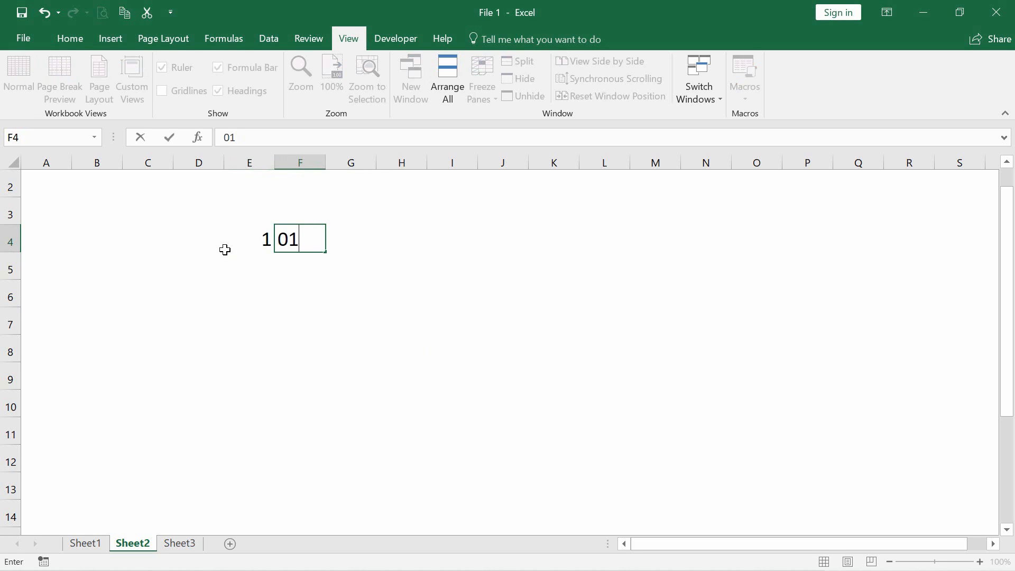
pyautogui.press('Return')
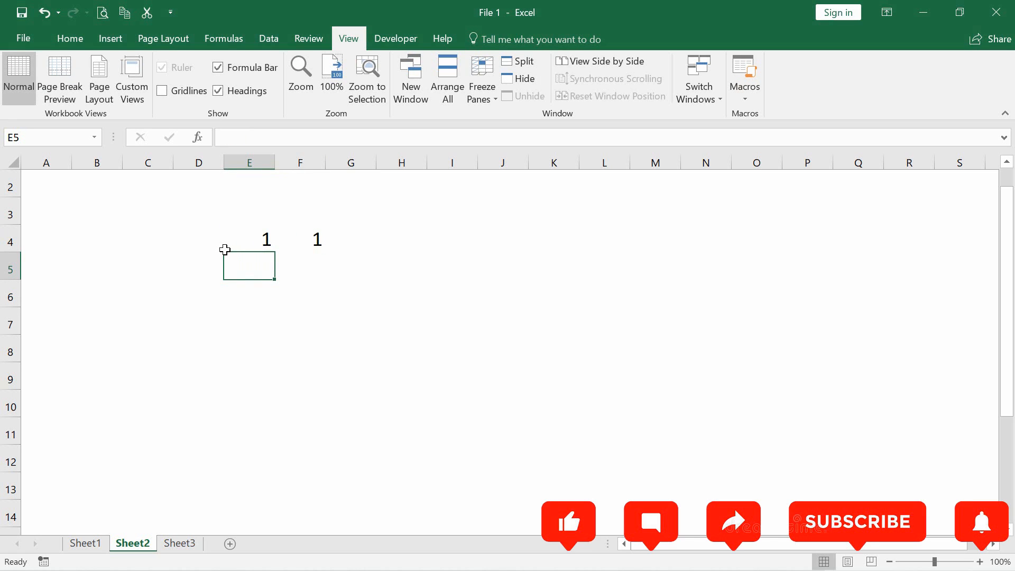
# Enter '001, '0002 and '0003 in cells E5 to E7, using a leading apostrophe to keep the zeros
pyautogui.write("'00")
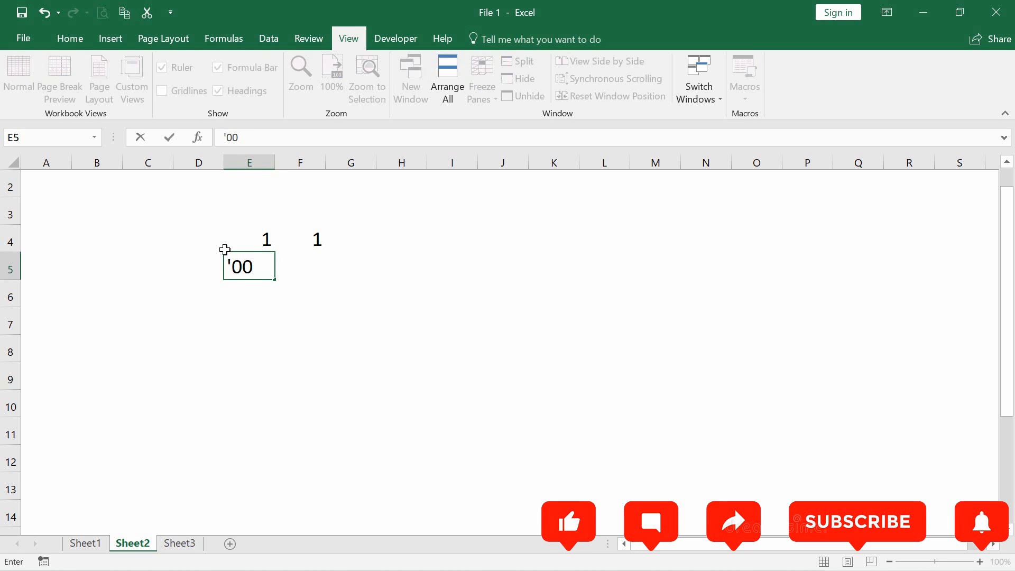
pyautogui.write('1')
pyautogui.press('Return')
pyautogui.write("'")
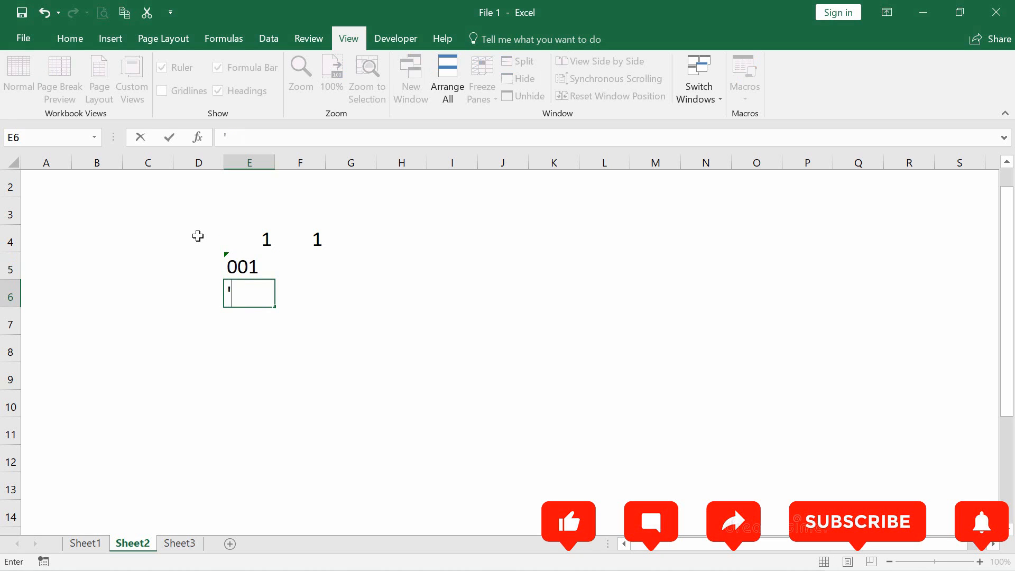
pyautogui.write('0002')
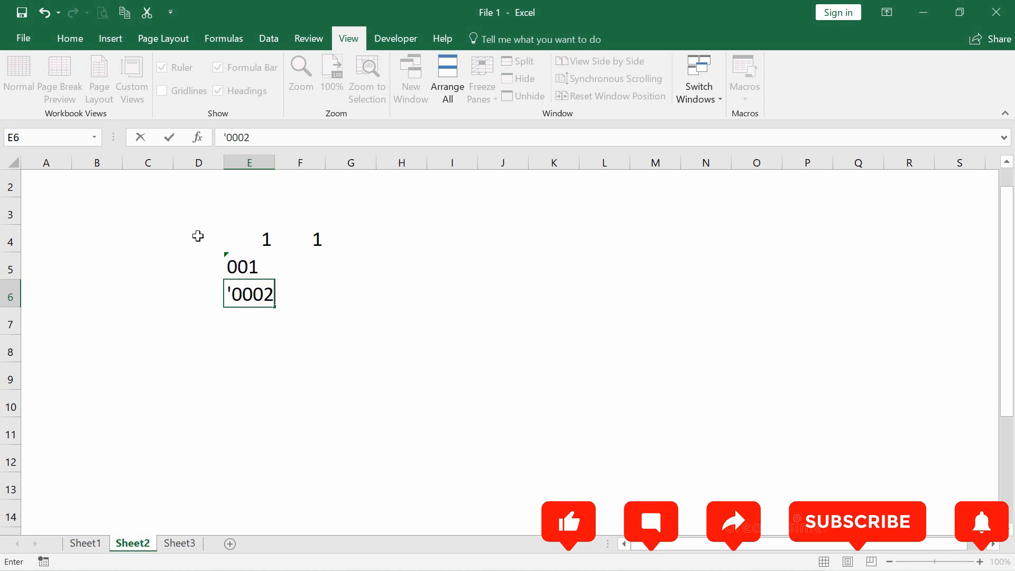
pyautogui.press('Return')
pyautogui.write("'")
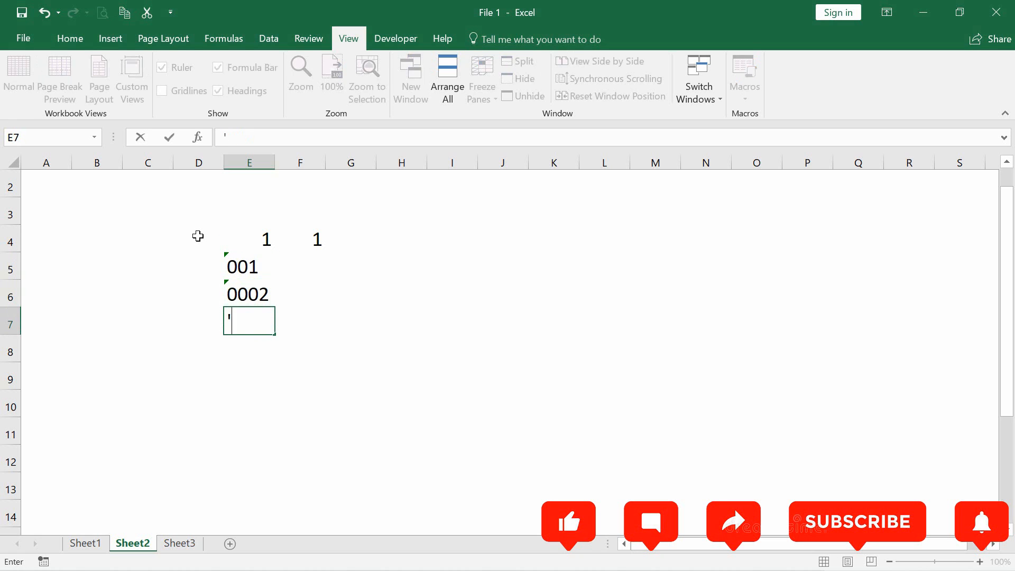
pyautogui.write('0003')
pyautogui.press('Return')
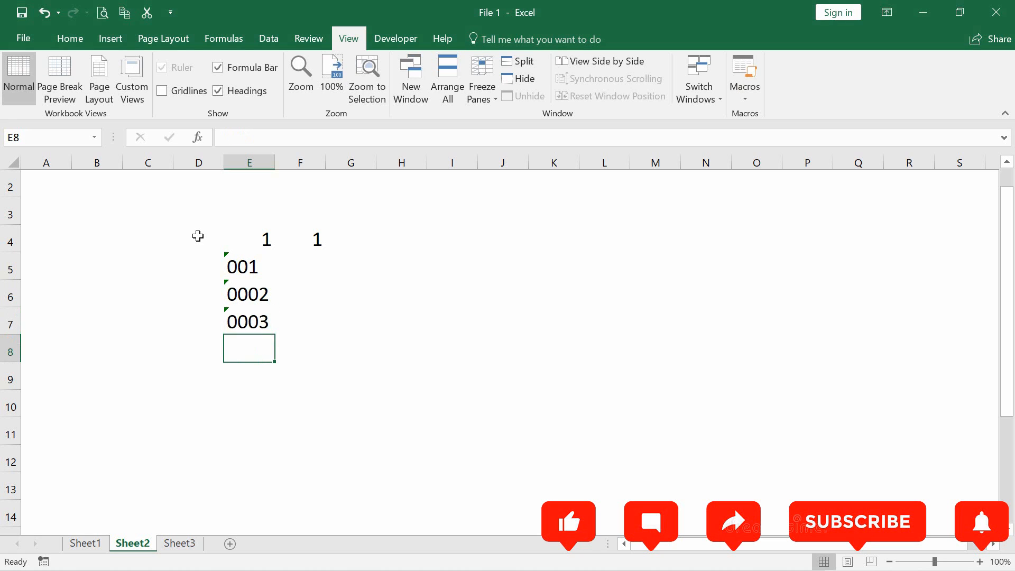